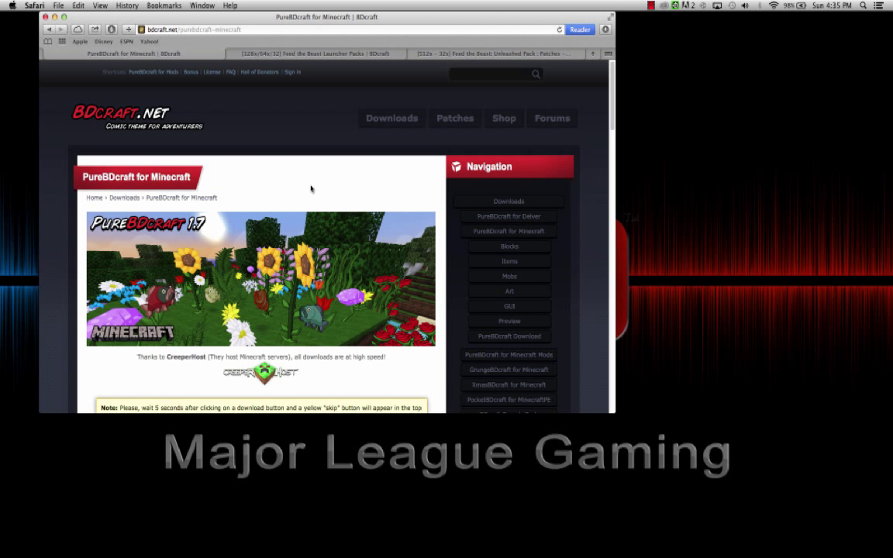
Examine the PureBDcraft page's download note and the latest texture pack versions offered for MC1.7.2
{"action": "scroll", "coordinate": [275, 219], "scroll_direction": "down", "scroll_amount": 10}
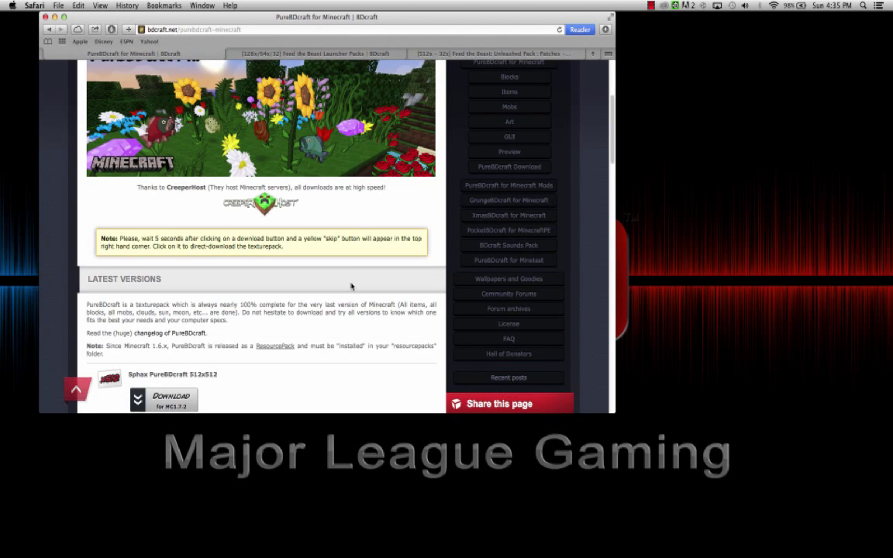
{"action": "scroll", "coordinate": [272, 239], "scroll_direction": "up", "scroll_amount": 9}
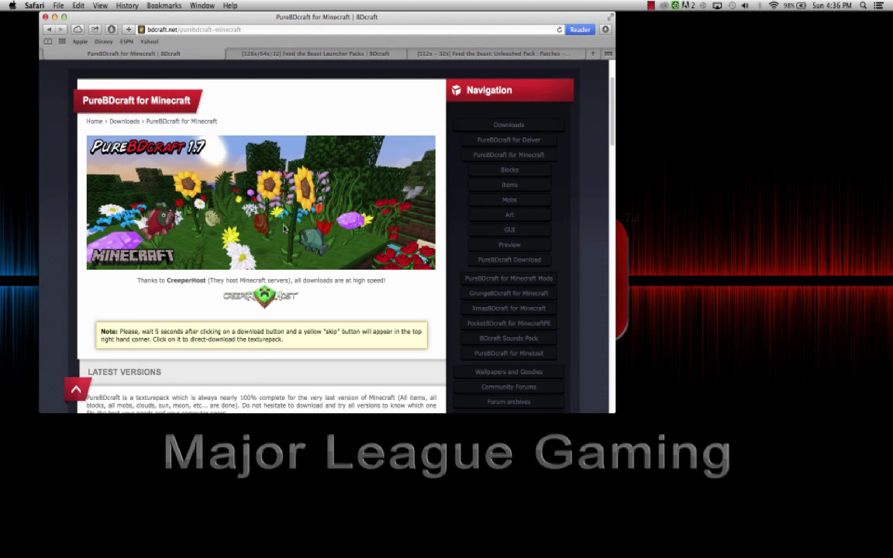
{"action": "scroll", "coordinate": [291, 232], "scroll_direction": "down", "scroll_amount": 5}
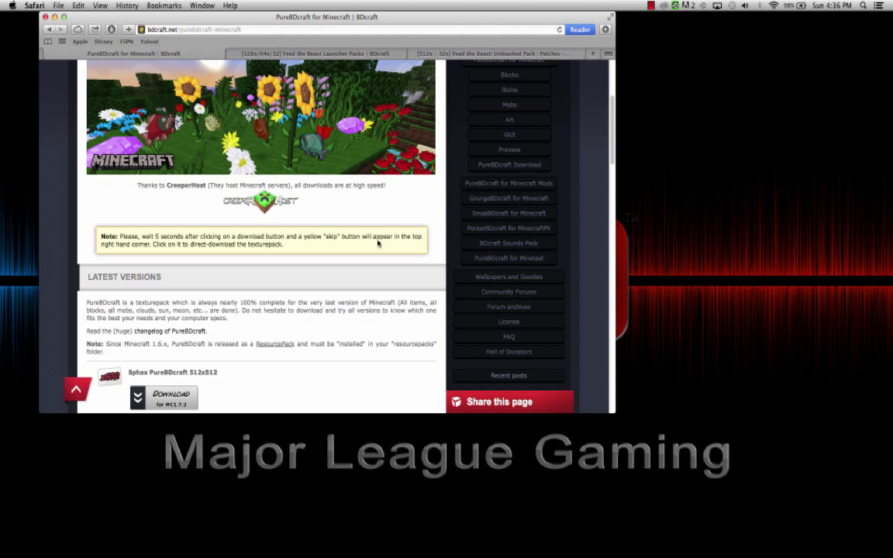
{"action": "scroll", "coordinate": [342, 203], "scroll_direction": "up", "scroll_amount": 7}
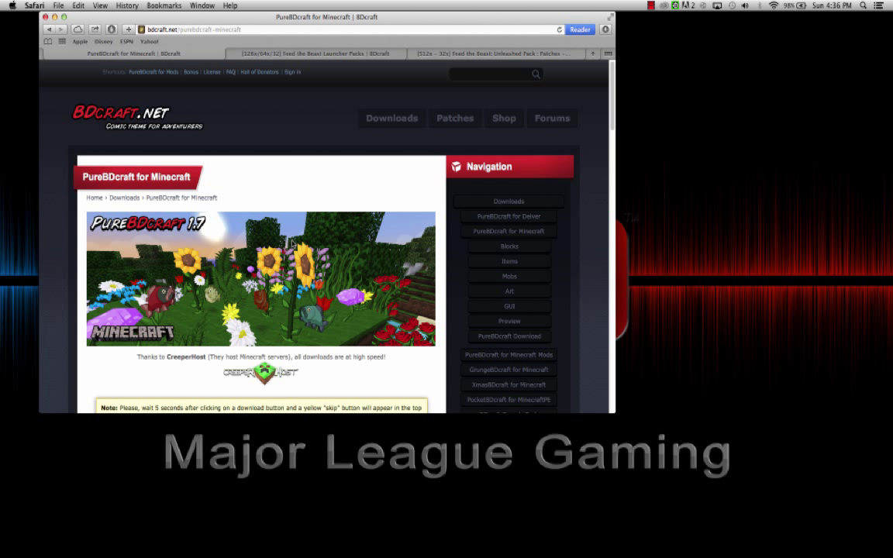
{"action": "scroll", "coordinate": [269, 264], "scroll_direction": "down", "scroll_amount": 12}
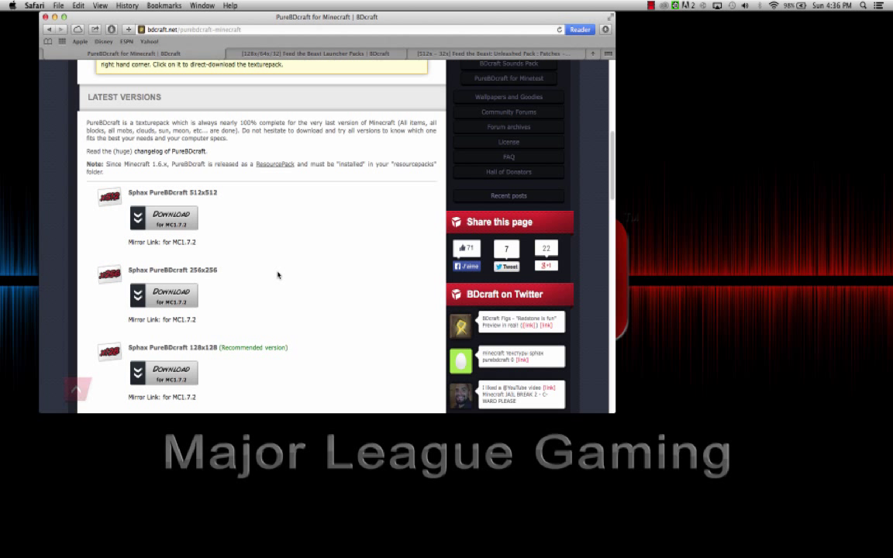
{"action": "scroll", "coordinate": [303, 238], "scroll_direction": "down", "scroll_amount": 1}
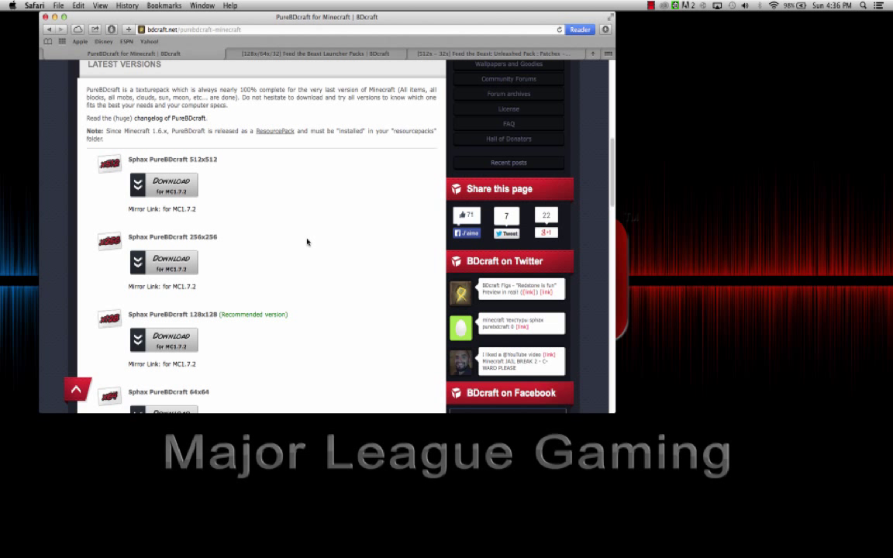
{"action": "scroll", "coordinate": [302, 248], "scroll_direction": "down", "scroll_amount": 2}
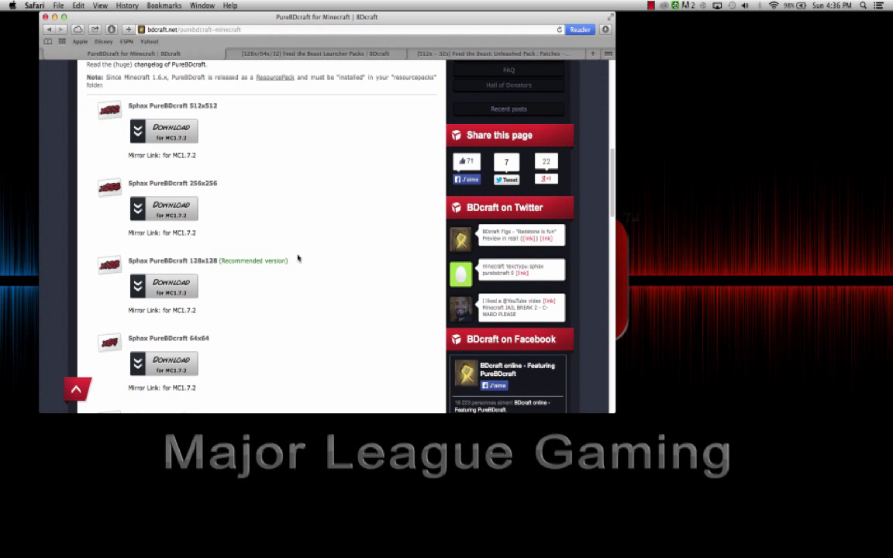
{"action": "scroll", "coordinate": [241, 288], "scroll_direction": "down", "scroll_amount": 2}
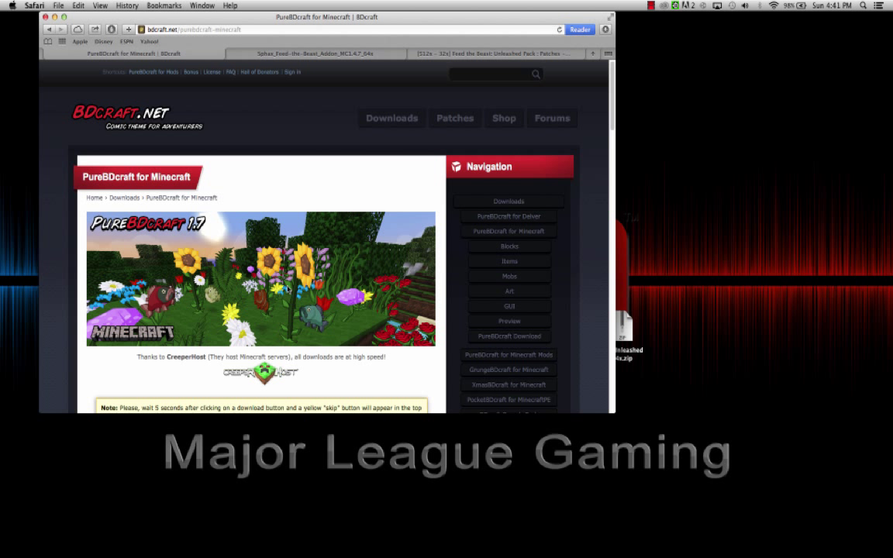
Review the latest Sphax PureBDcraft downloads by resolution, from 512x512 down to 16x16
{"action": "scroll", "coordinate": [284, 288], "scroll_direction": "down", "scroll_amount": 1}
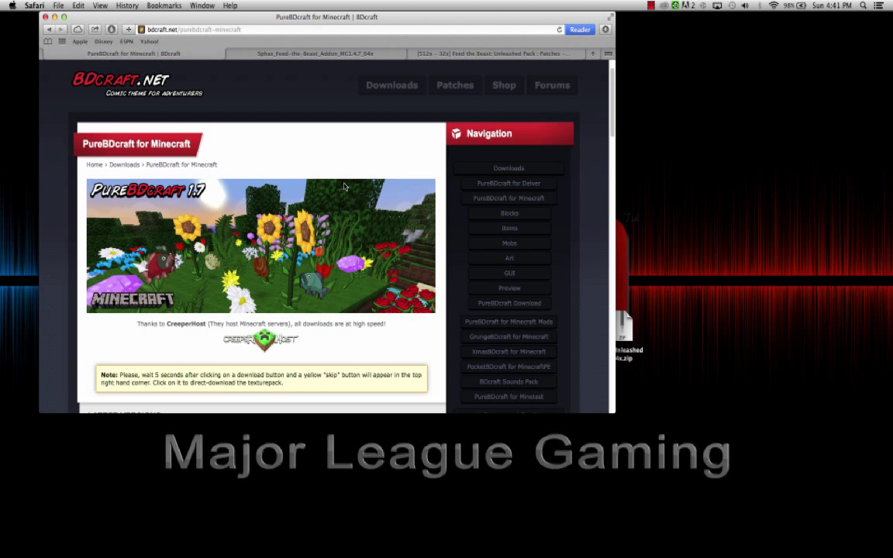
{"action": "scroll", "coordinate": [314, 261], "scroll_direction": "down", "scroll_amount": 2}
{"action": "scroll", "coordinate": [146, 119], "scroll_direction": "up", "scroll_amount": 1}
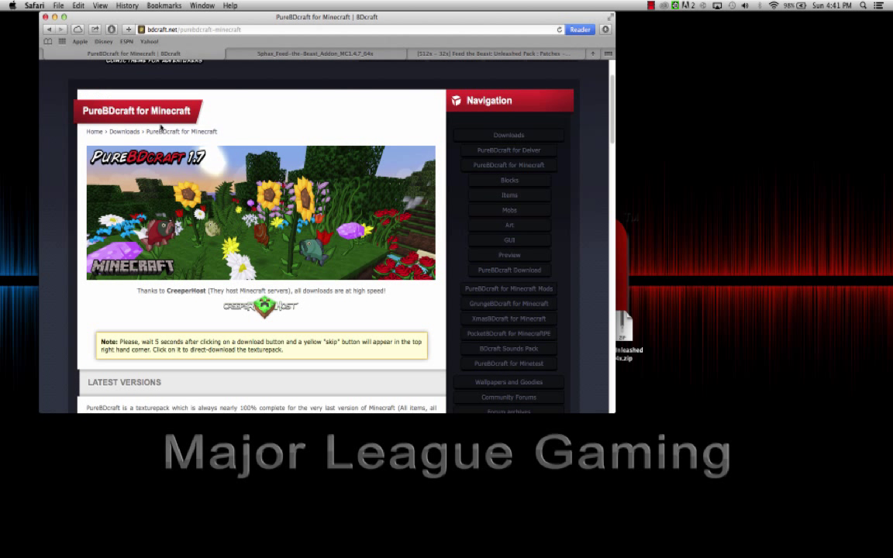
{"action": "scroll", "coordinate": [224, 180], "scroll_direction": "down", "scroll_amount": 1}
{"action": "scroll", "coordinate": [214, 172], "scroll_direction": "down", "scroll_amount": 15}
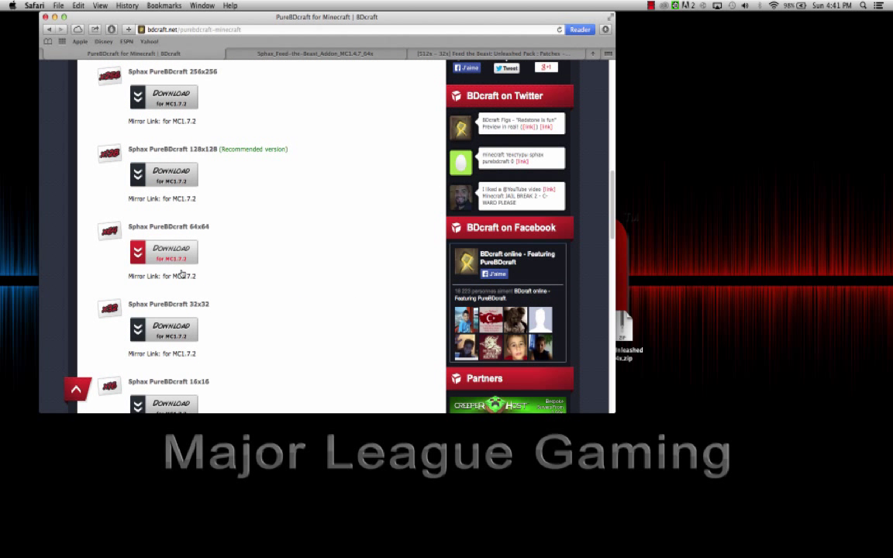
{"action": "scroll", "coordinate": [167, 256], "scroll_direction": "up", "scroll_amount": 1}
{"action": "scroll", "coordinate": [167, 255], "scroll_direction": "up", "scroll_amount": 5}
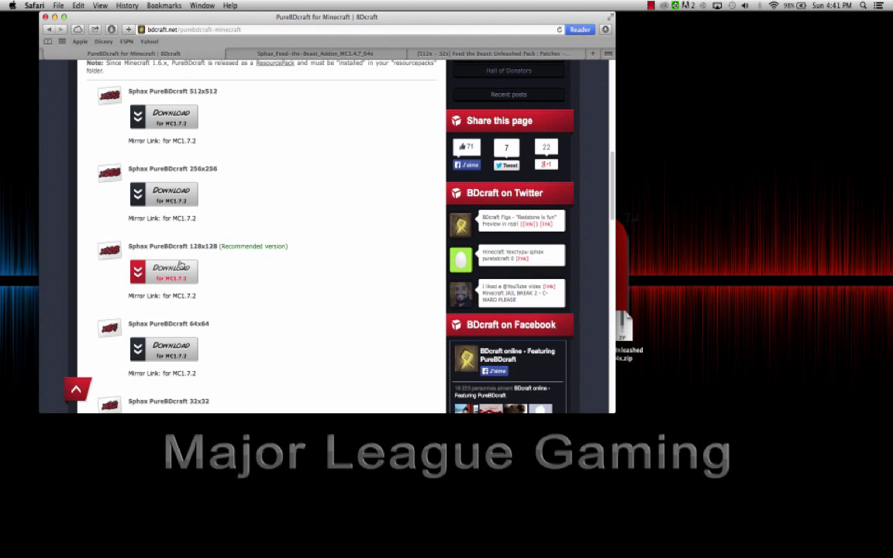
{"action": "scroll", "coordinate": [170, 357], "scroll_direction": "up", "scroll_amount": 1}
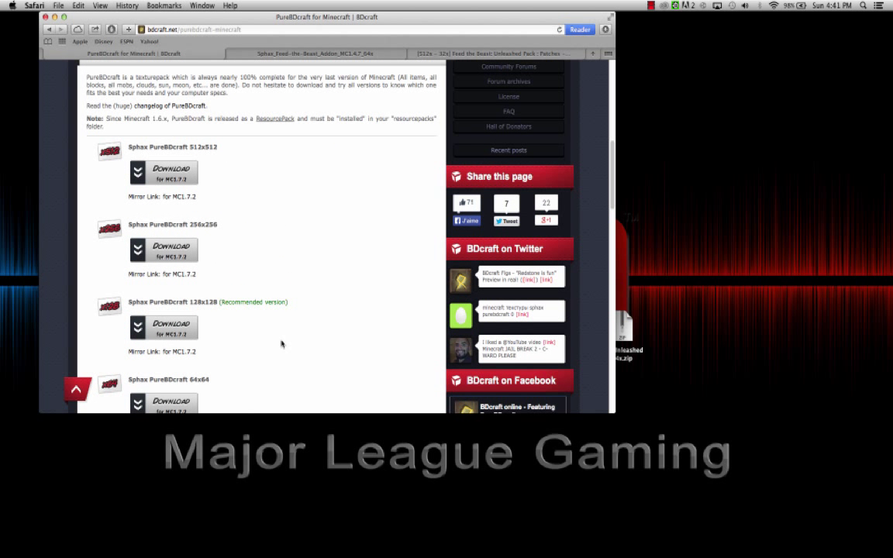
{"action": "scroll", "coordinate": [271, 326], "scroll_direction": "up", "scroll_amount": 10}
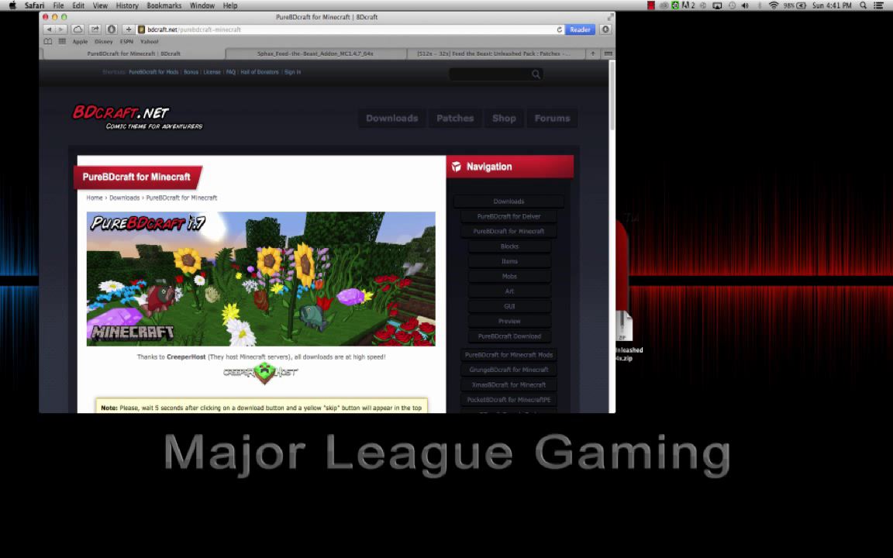
Download Sphax PureBDcraft 64x64 for MC1.5.2 from the older versions and close the download page
{"action": "scroll", "coordinate": [229, 266], "scroll_direction": "down", "scroll_amount": 10}
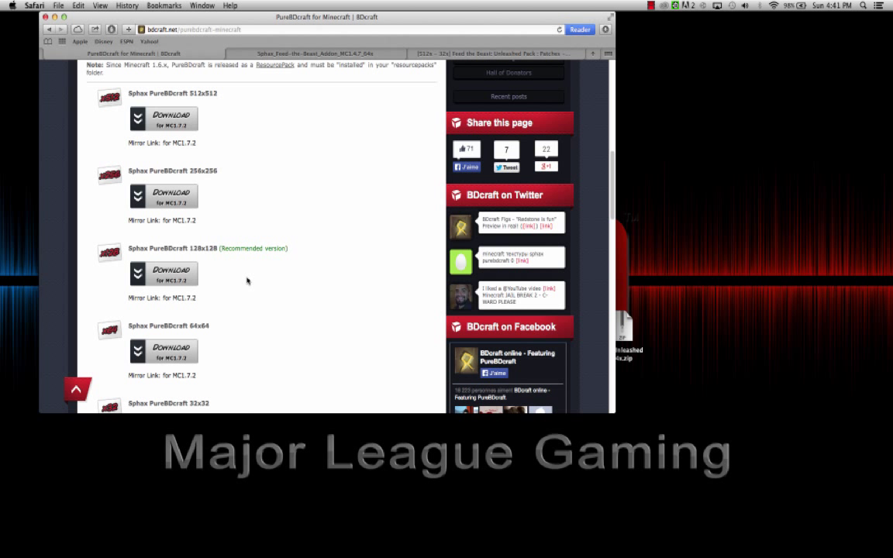
{"action": "scroll", "coordinate": [231, 275], "scroll_direction": "down", "scroll_amount": 10}
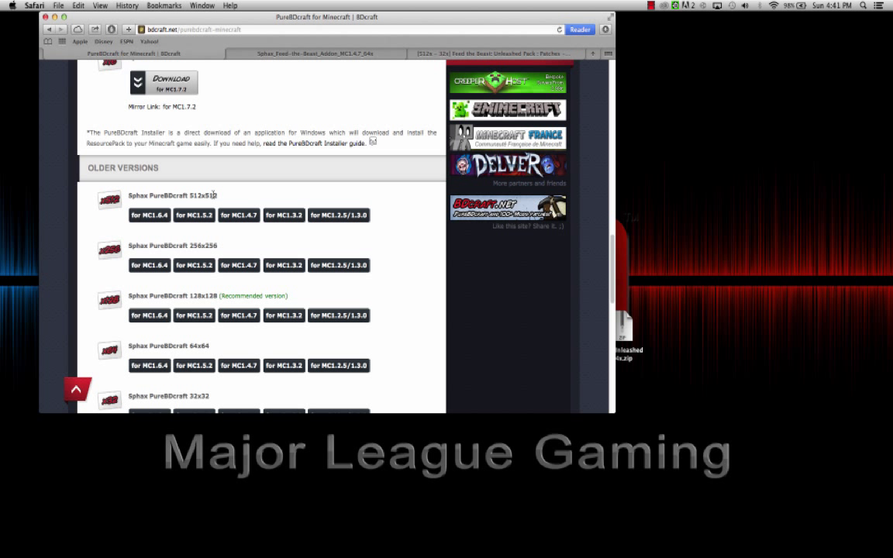
{"action": "scroll", "coordinate": [213, 195], "scroll_direction": "down", "scroll_amount": 5}
{"action": "scroll", "coordinate": [209, 305], "scroll_direction": "up", "scroll_amount": 2}
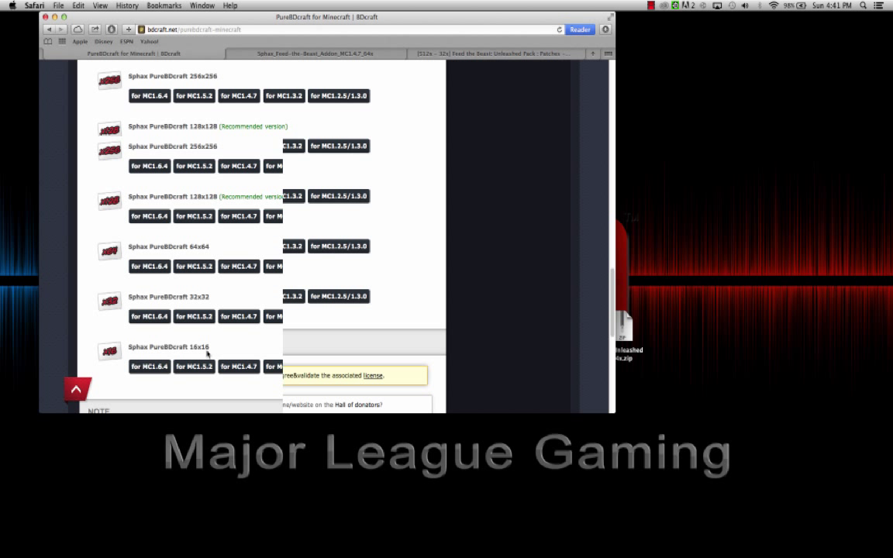
{"action": "scroll", "coordinate": [183, 335], "scroll_direction": "up", "scroll_amount": 2}
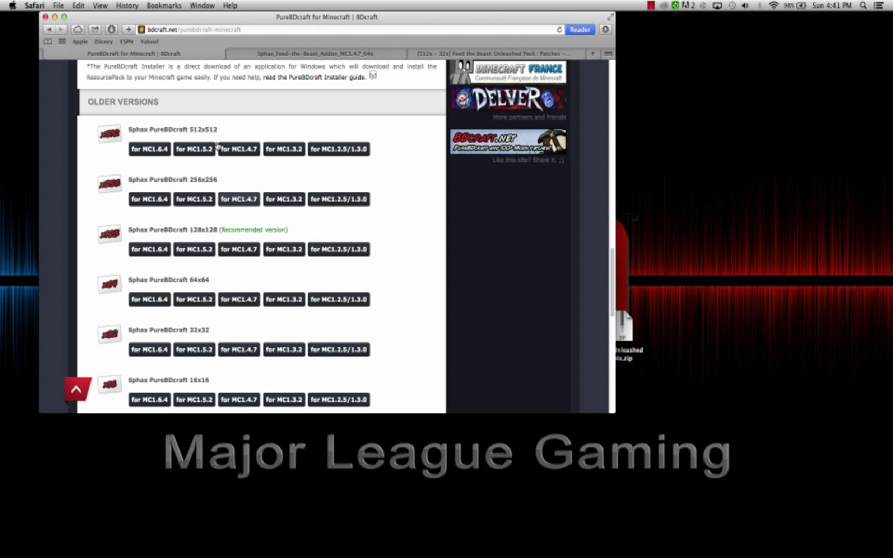
{"action": "left_click", "coordinate": [205, 300]}
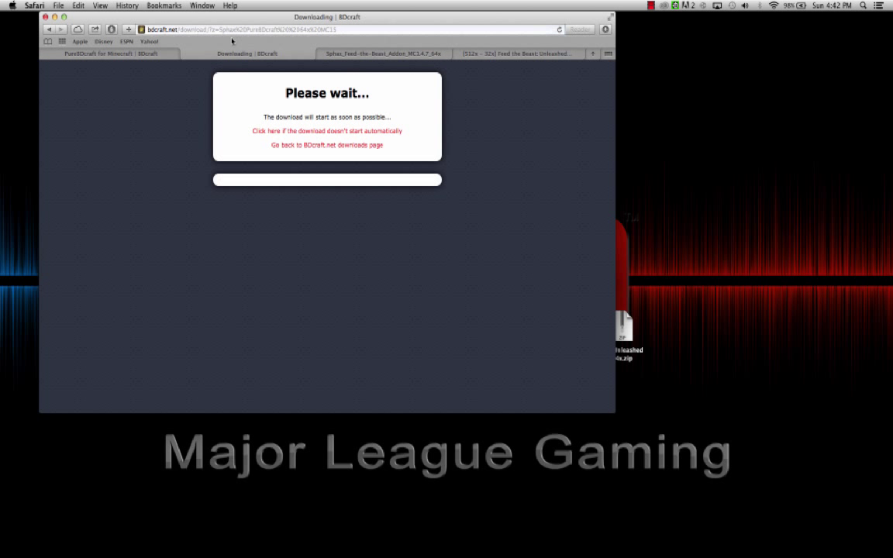
{"action": "left_click", "coordinate": [185, 54]}
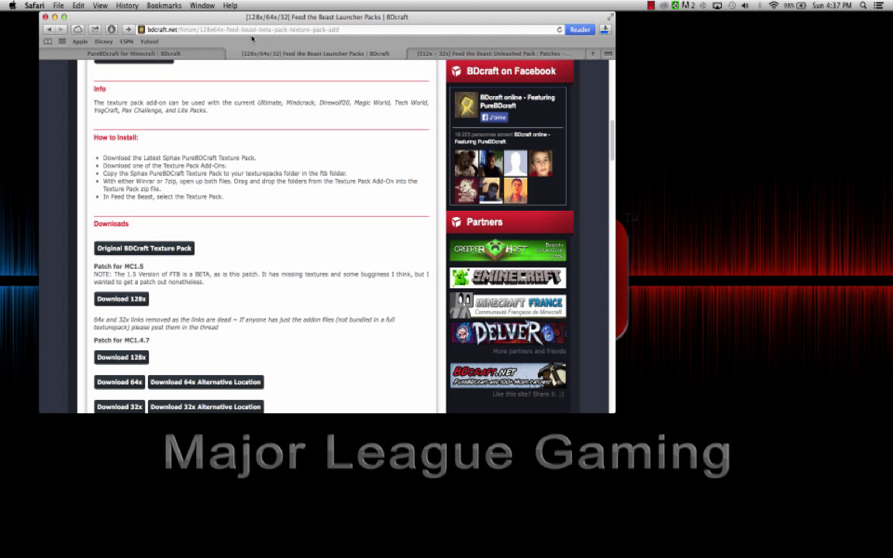
Examine the Feed the Beast Launcher Packs thread, including its mod pack info and installation instructions
{"action": "scroll", "coordinate": [276, 145], "scroll_direction": "up", "scroll_amount": 2}
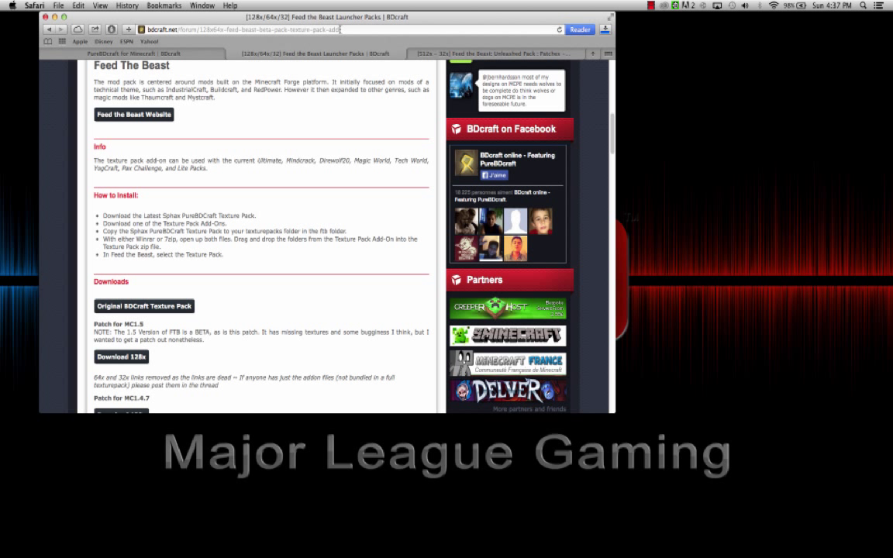
{"action": "scroll", "coordinate": [275, 78], "scroll_direction": "up", "scroll_amount": 2}
{"action": "scroll", "coordinate": [233, 115], "scroll_direction": "up", "scroll_amount": 2}
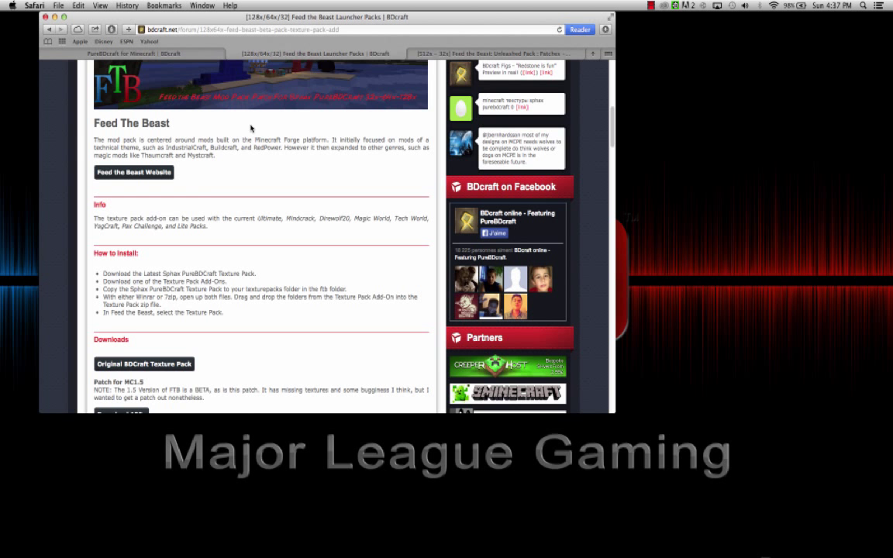
{"action": "scroll", "coordinate": [256, 131], "scroll_direction": "down", "scroll_amount": 5}
{"action": "scroll", "coordinate": [252, 130], "scroll_direction": "up", "scroll_amount": 5}
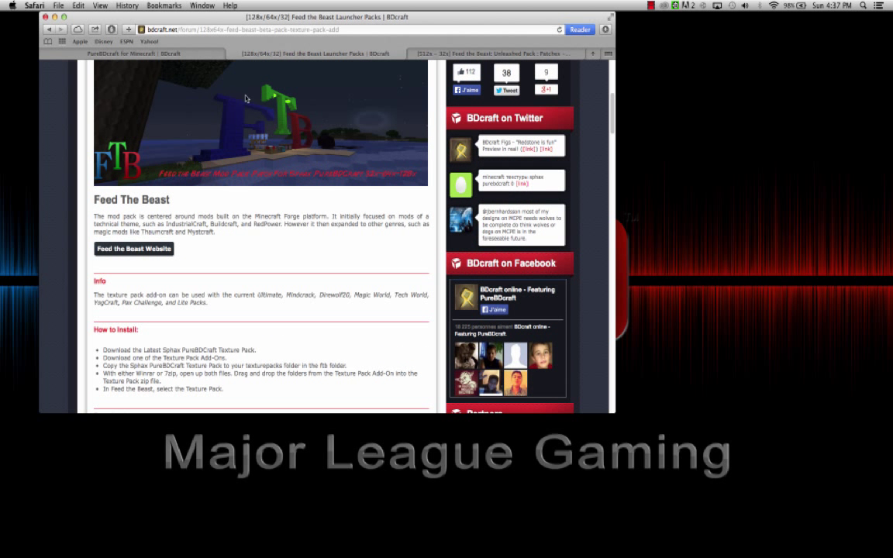
{"action": "scroll", "coordinate": [241, 127], "scroll_direction": "up", "scroll_amount": 5}
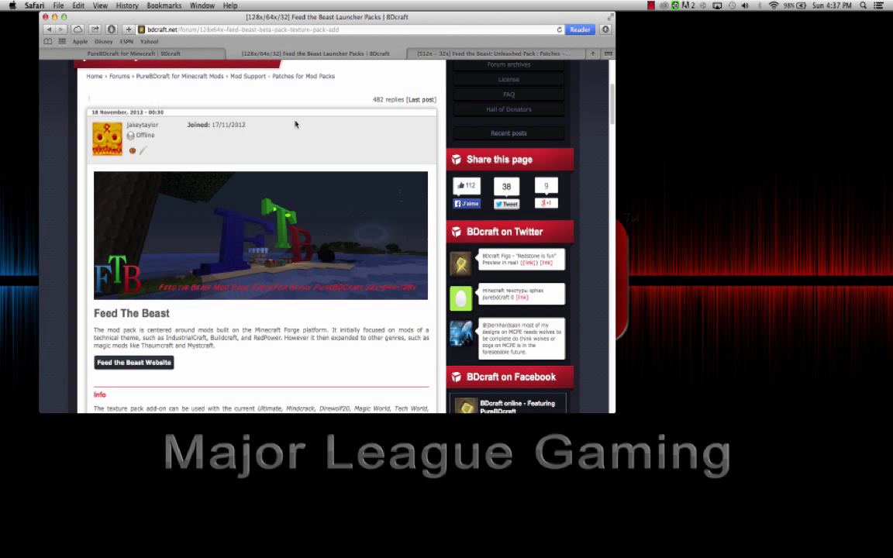
{"action": "scroll", "coordinate": [262, 161], "scroll_direction": "up", "scroll_amount": 1}
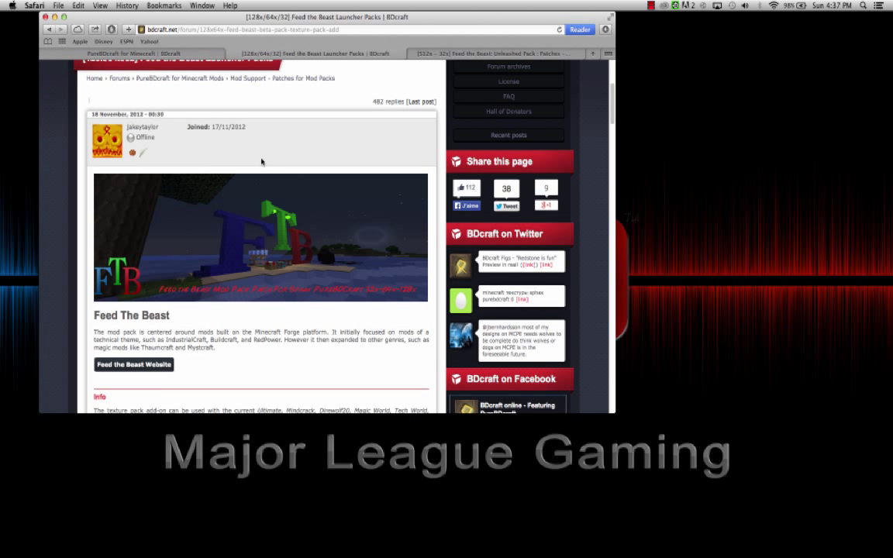
{"action": "scroll", "coordinate": [201, 133], "scroll_direction": "up", "scroll_amount": 5}
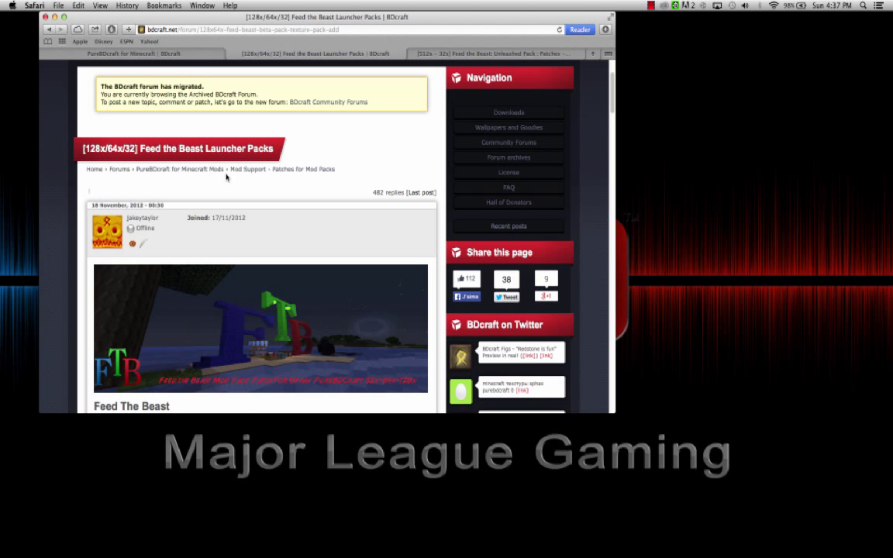
{"action": "scroll", "coordinate": [296, 183], "scroll_direction": "down", "scroll_amount": 10}
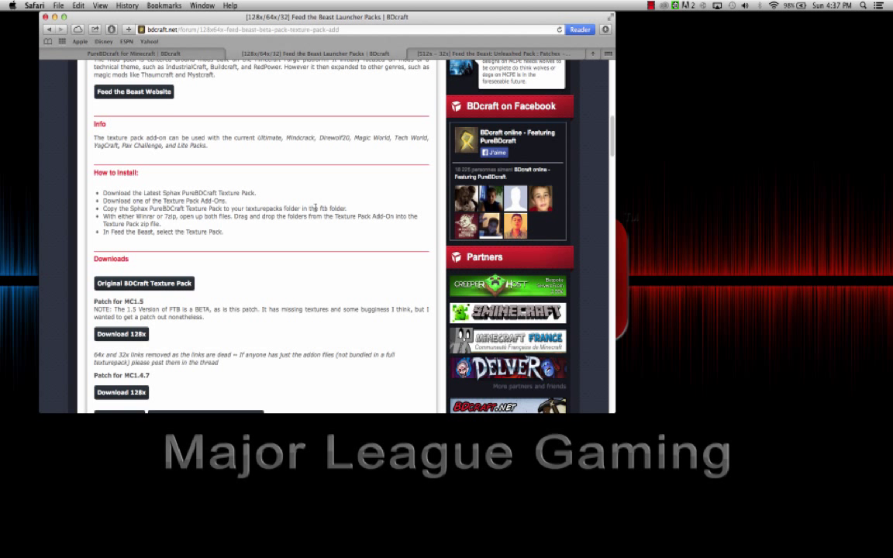
{"action": "scroll", "coordinate": [285, 187], "scroll_direction": "up", "scroll_amount": 12}
{"action": "scroll", "coordinate": [295, 313], "scroll_direction": "down", "scroll_amount": 2}
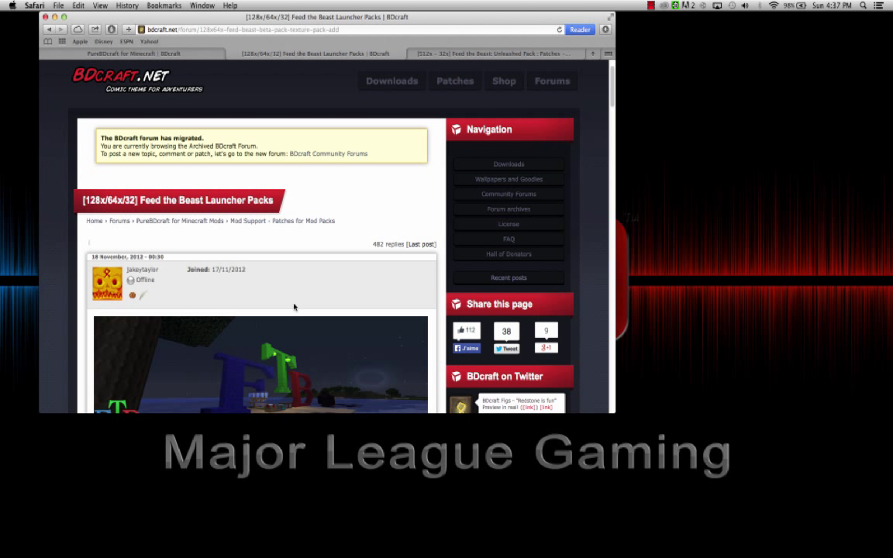
Download the 64x Feed the Beast add-on patch for MC1.4.7 from its alternative location on MediaFire
{"action": "scroll", "coordinate": [294, 307], "scroll_direction": "down", "scroll_amount": 10}
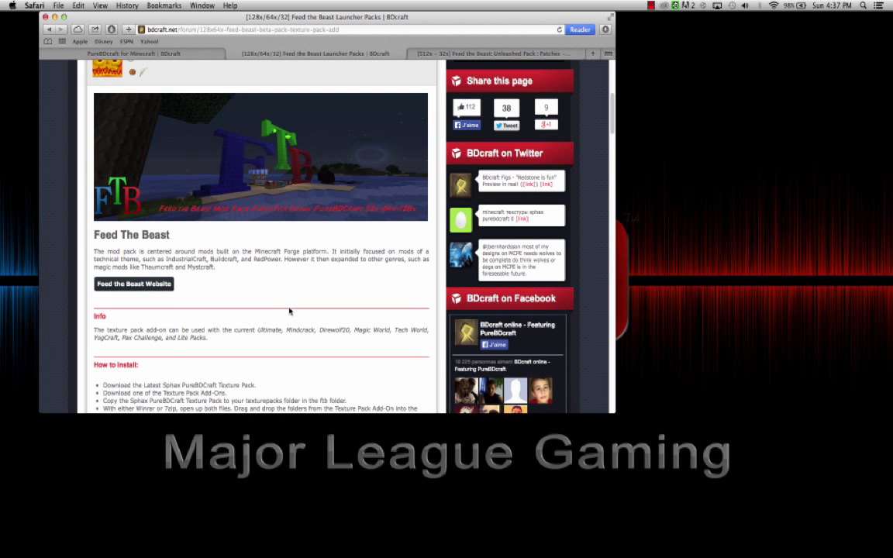
{"action": "scroll", "coordinate": [286, 277], "scroll_direction": "down", "scroll_amount": 8}
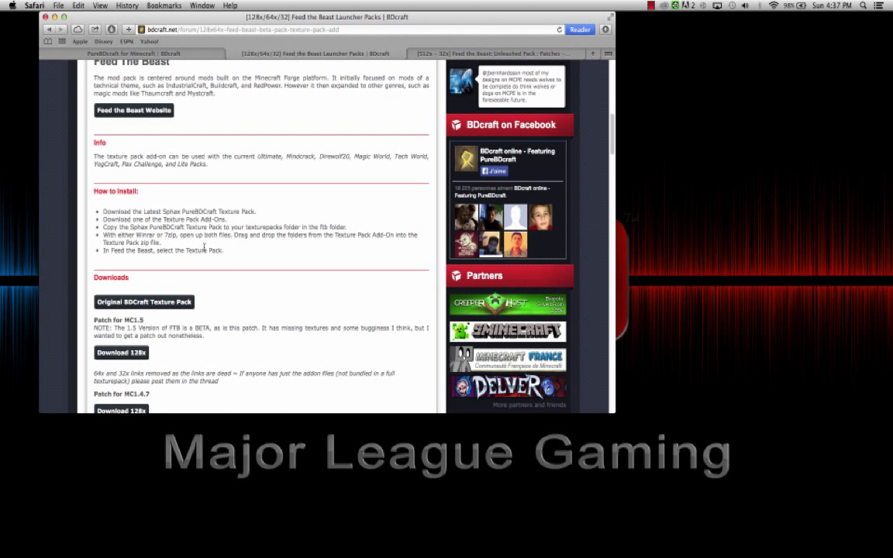
{"action": "scroll", "coordinate": [203, 248], "scroll_direction": "down", "scroll_amount": 1}
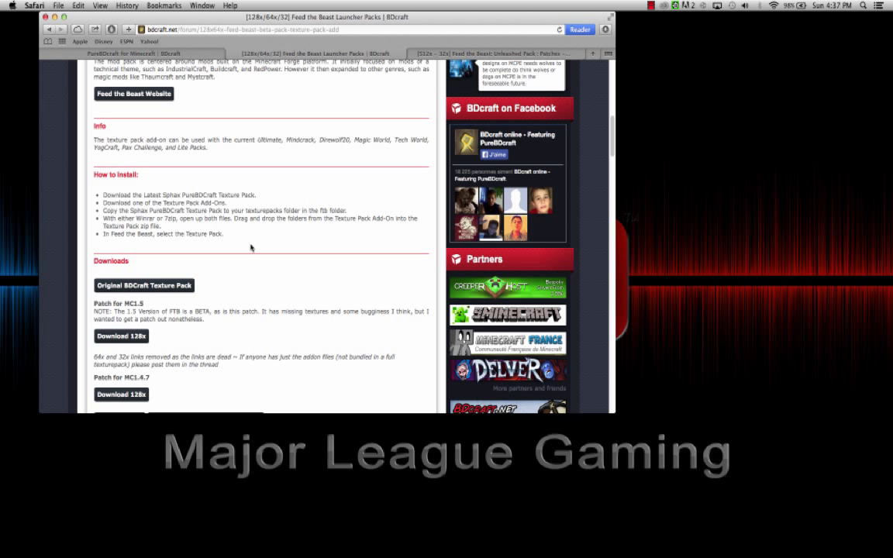
{"action": "scroll", "coordinate": [250, 247], "scroll_direction": "down", "scroll_amount": 5}
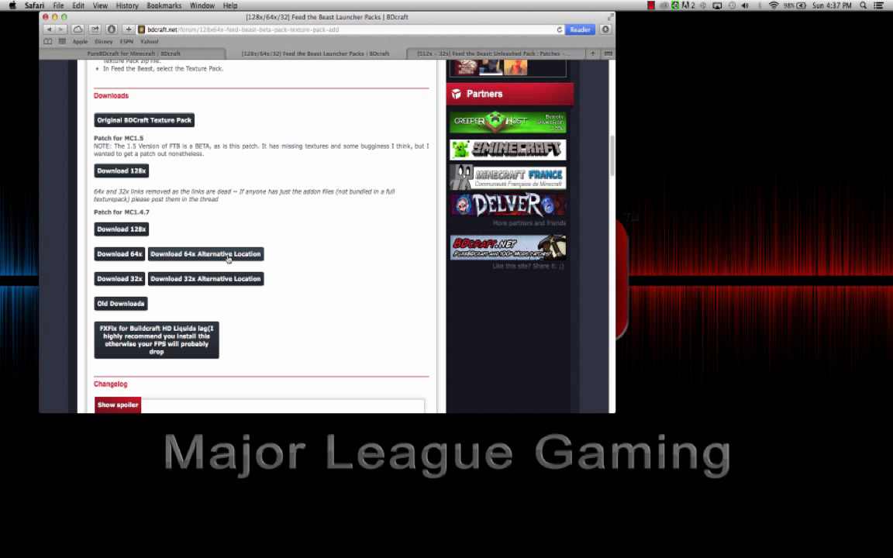
{"action": "left_click", "coordinate": [228, 258]}
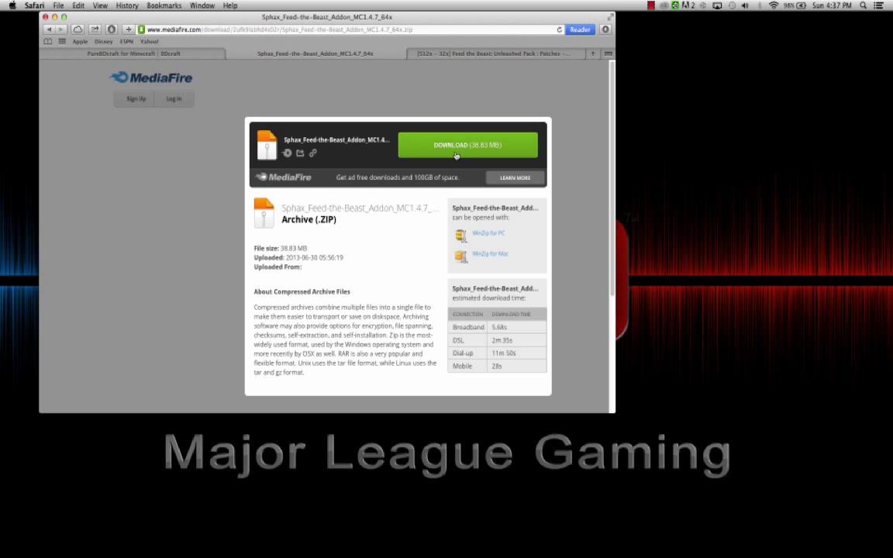
{"action": "left_click", "coordinate": [469, 145]}
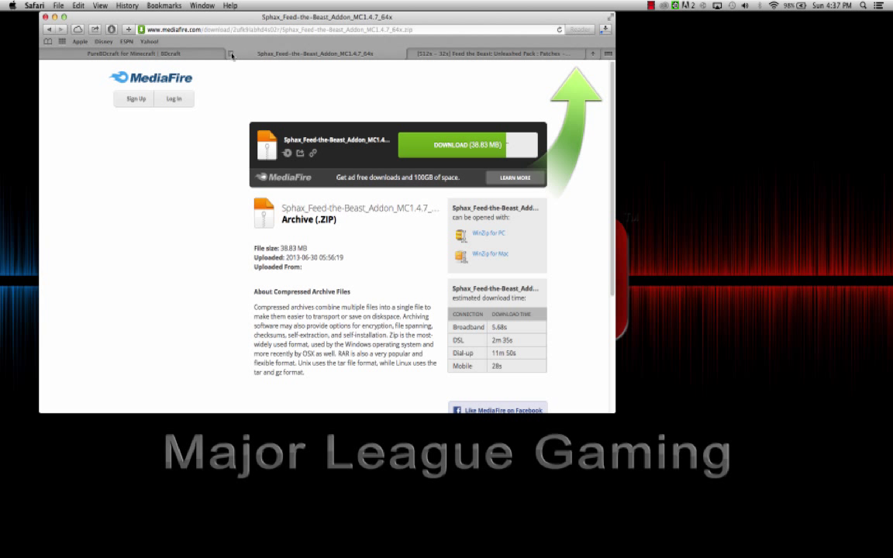
Examine the Feed the Beast: Unleashed Pack thread, including its mod pack description and contributor notes
{"action": "left_click", "coordinate": [410, 52]}
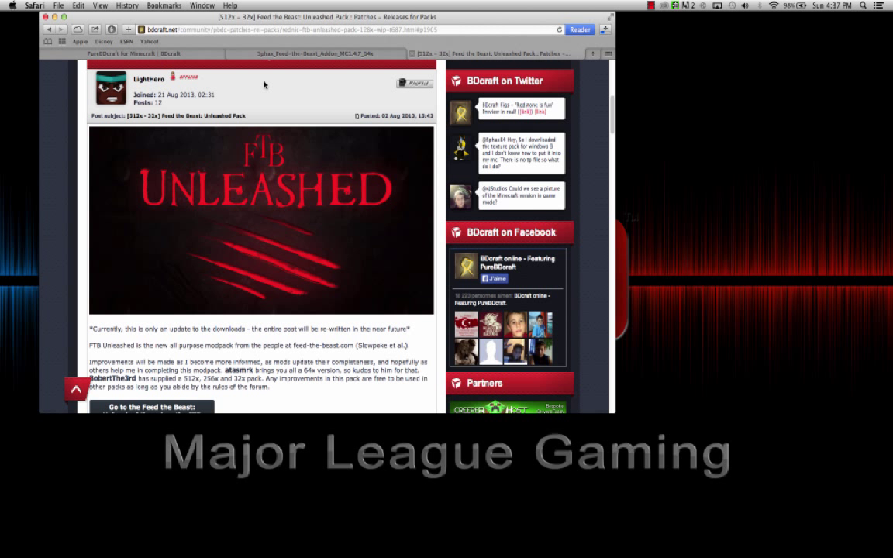
{"action": "scroll", "coordinate": [264, 84], "scroll_direction": "down", "scroll_amount": 2}
{"action": "scroll", "coordinate": [271, 150], "scroll_direction": "down", "scroll_amount": 2}
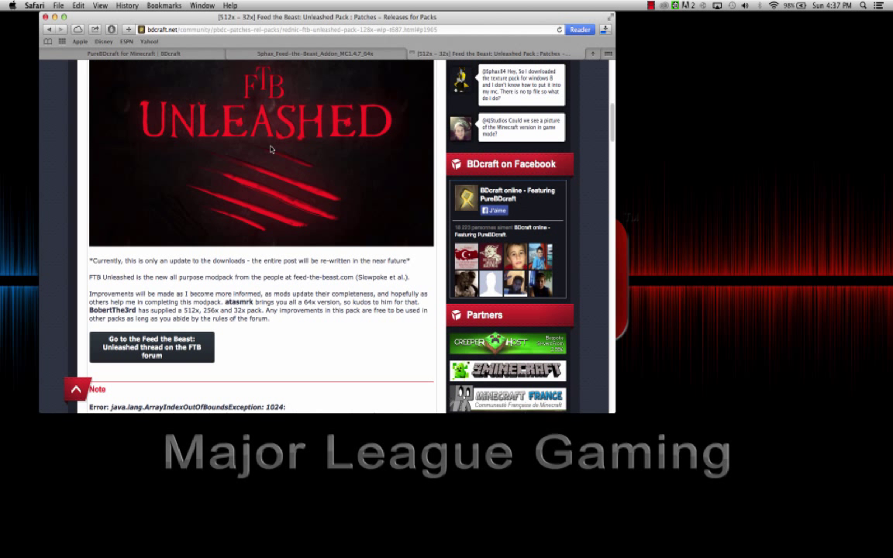
{"action": "scroll", "coordinate": [258, 154], "scroll_direction": "up", "scroll_amount": 10}
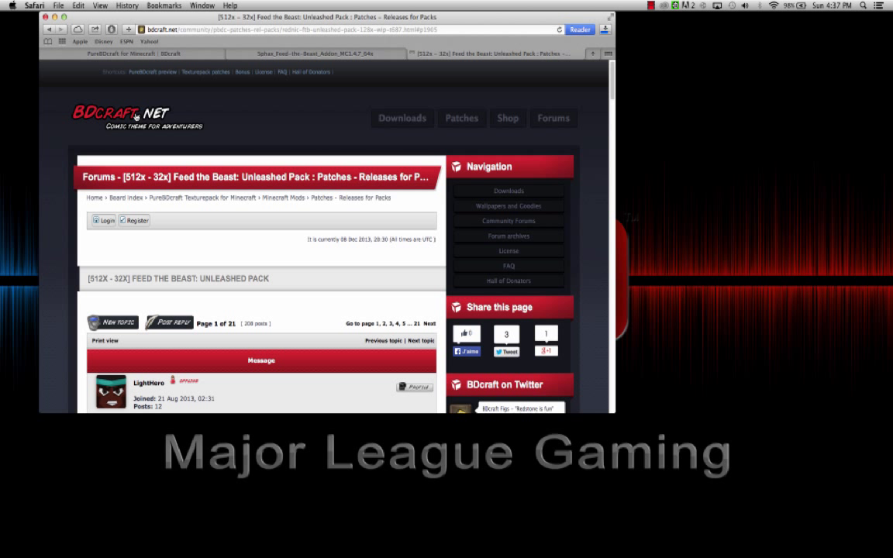
{"action": "scroll", "coordinate": [353, 159], "scroll_direction": "down", "scroll_amount": 2}
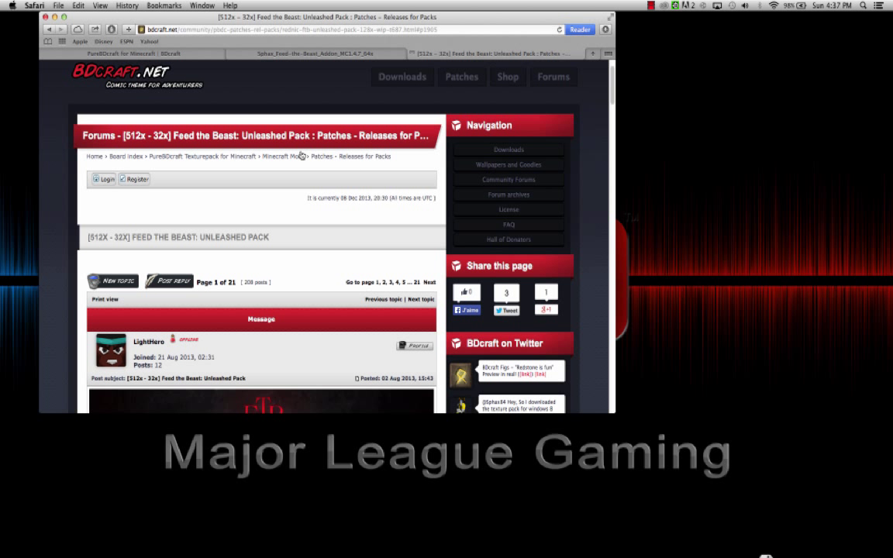
{"action": "scroll", "coordinate": [327, 144], "scroll_direction": "down", "scroll_amount": 4}
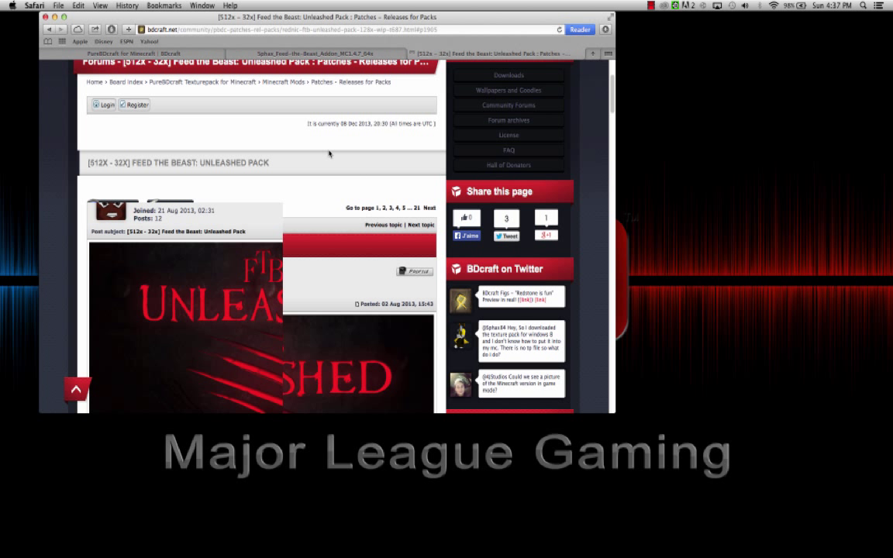
{"action": "scroll", "coordinate": [310, 171], "scroll_direction": "down", "scroll_amount": 10}
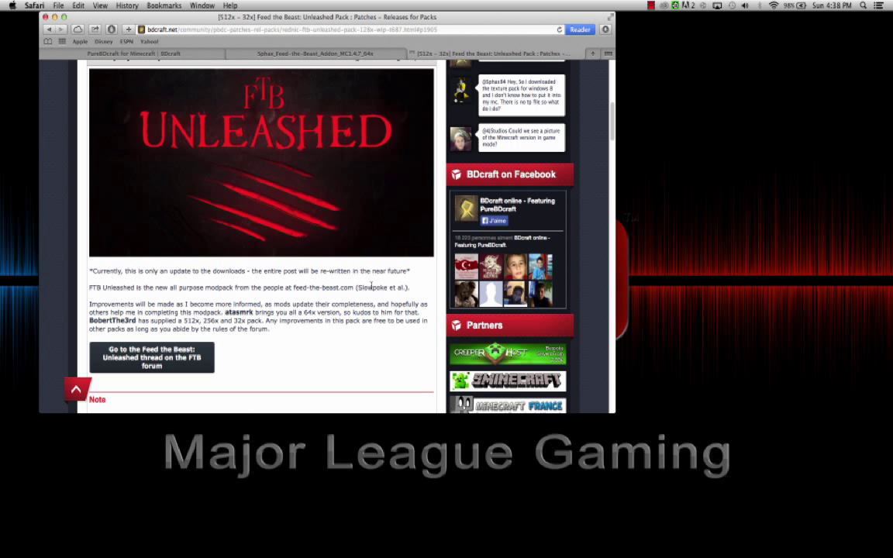
{"action": "scroll", "coordinate": [195, 270], "scroll_direction": "up", "scroll_amount": 1}
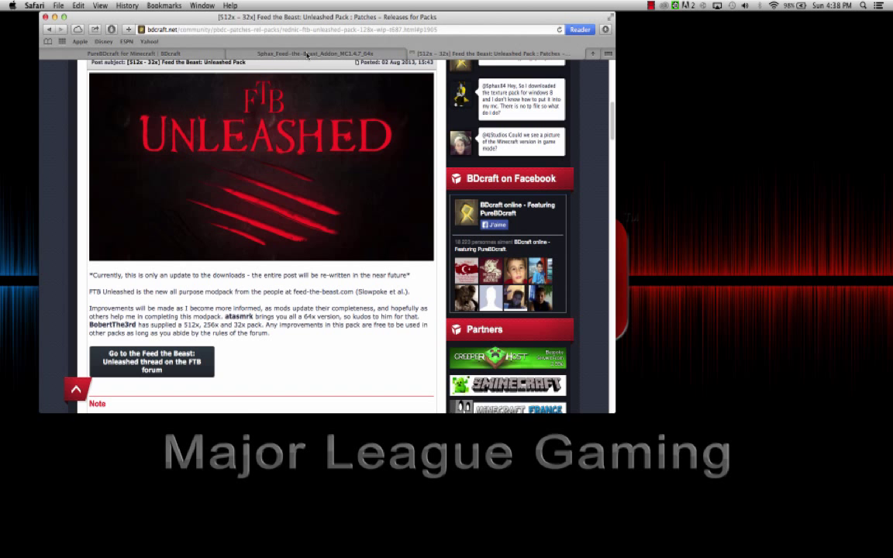
{"action": "left_click", "coordinate": [279, 53]}
{"action": "left_click", "coordinate": [426, 54]}
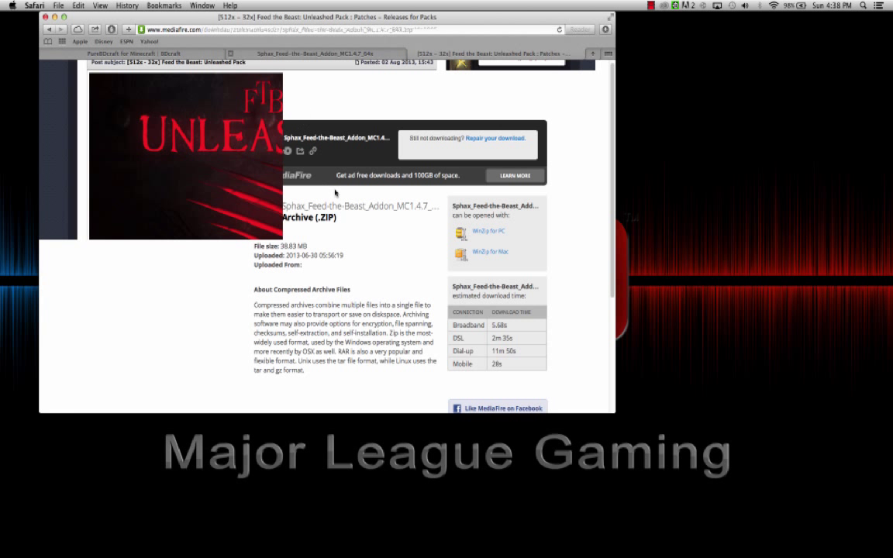
Download the 64x 1.0 Feed the Beast: Unleashed patch from the thread, closing its download page and the browser window
{"action": "scroll", "coordinate": [302, 174], "scroll_direction": "down", "scroll_amount": 5}
{"action": "scroll", "coordinate": [333, 198], "scroll_direction": "down", "scroll_amount": 3}
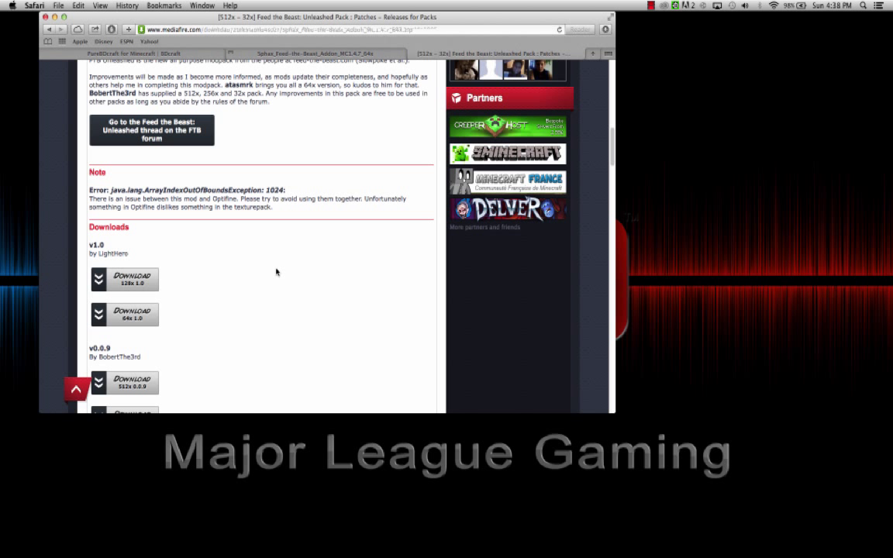
{"action": "left_click", "coordinate": [132, 277]}
{"action": "scroll", "coordinate": [173, 333], "scroll_direction": "down", "scroll_amount": 3}
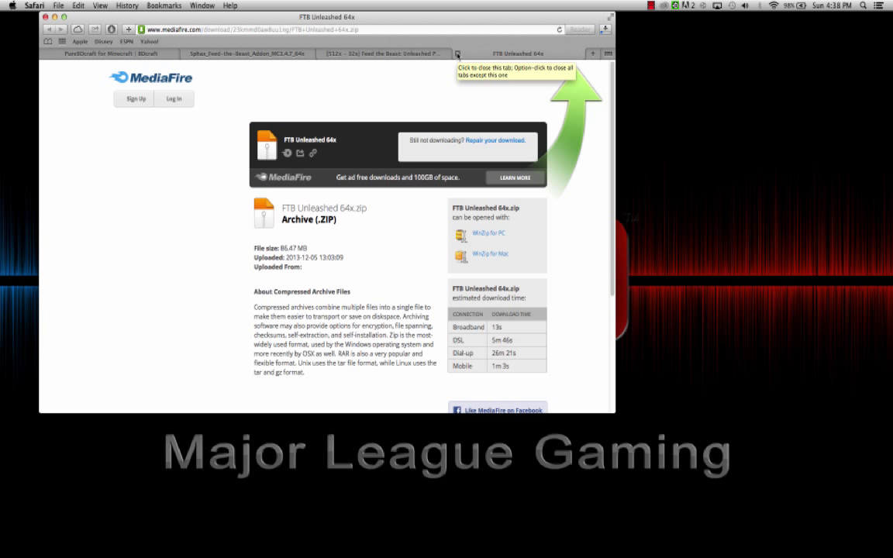
{"action": "left_click", "coordinate": [457, 54]}
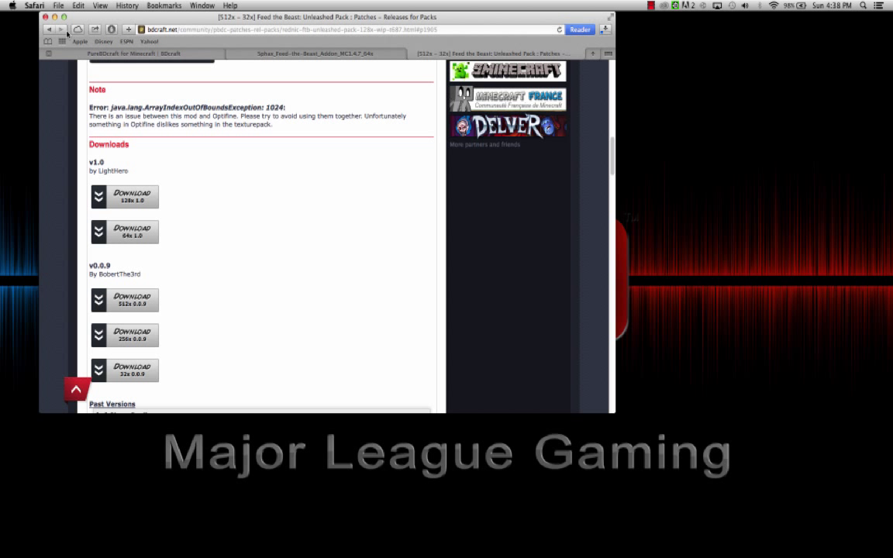
{"action": "left_click", "coordinate": [45, 17]}
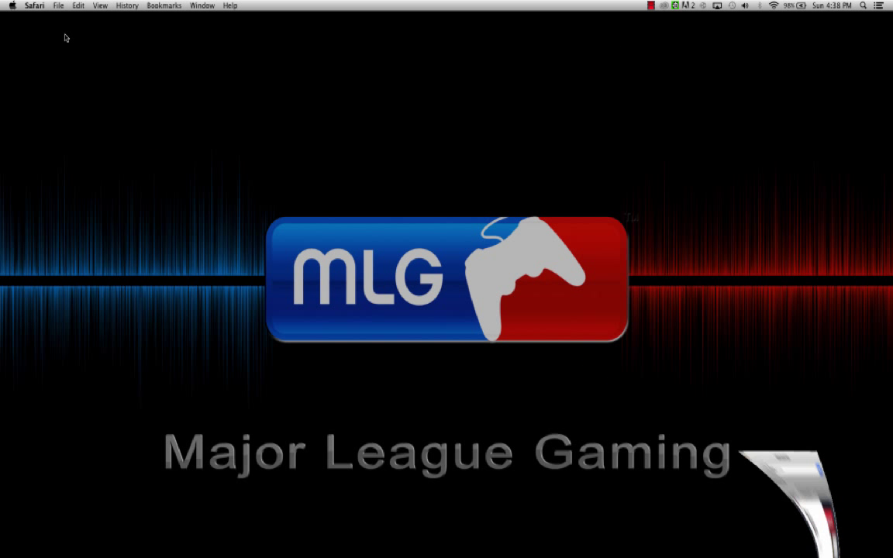
Move Sphax PureBDcraft 64x MC17.zip and Sphax_Feed-the-Beast_Addon_MC1.4.7_64x.zip from Downloads to the desktop and space them apart
{"action": "mouse_move", "coordinate": [583, 552]}
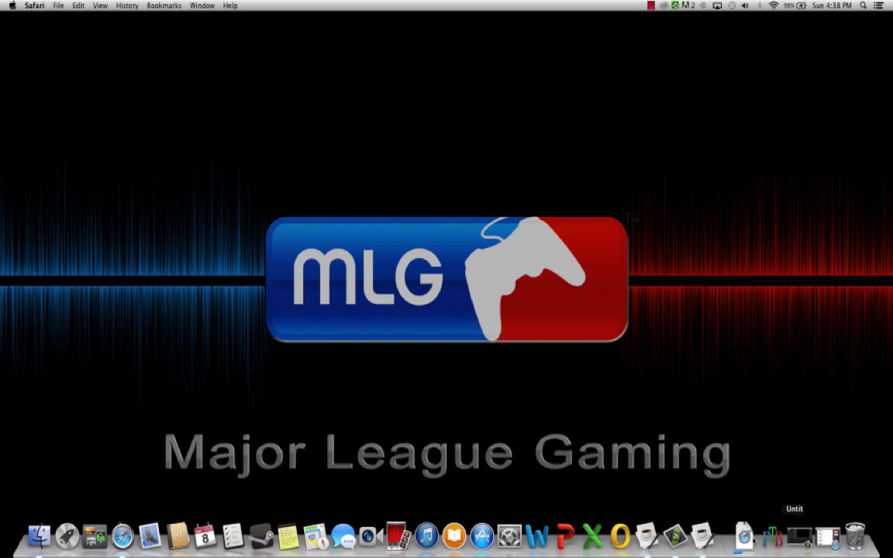
{"action": "left_click", "coordinate": [743, 535]}
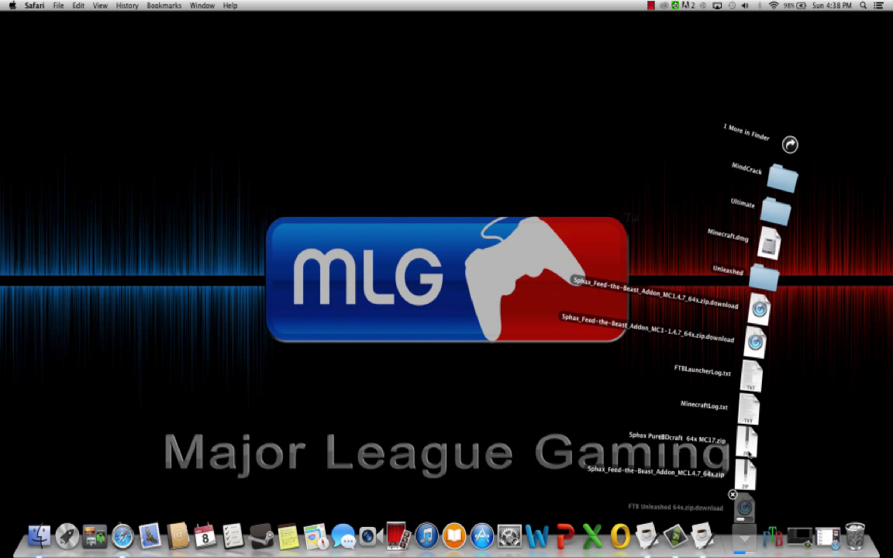
{"action": "left_click_drag", "start_coordinate": [746, 443], "coordinate": [418, 325]}
{"action": "mouse_move", "coordinate": [744, 551]}
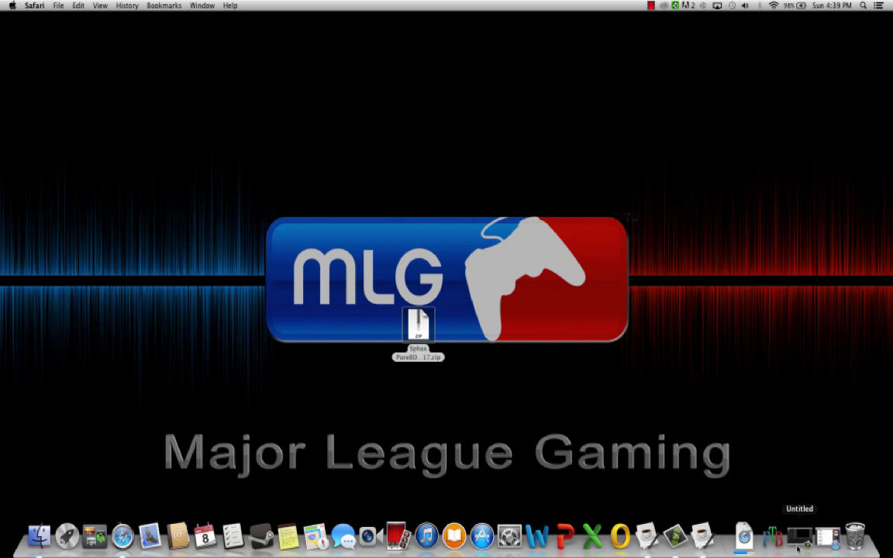
{"action": "left_click", "coordinate": [743, 535]}
{"action": "left_click_drag", "start_coordinate": [732, 475], "coordinate": [547, 364]}
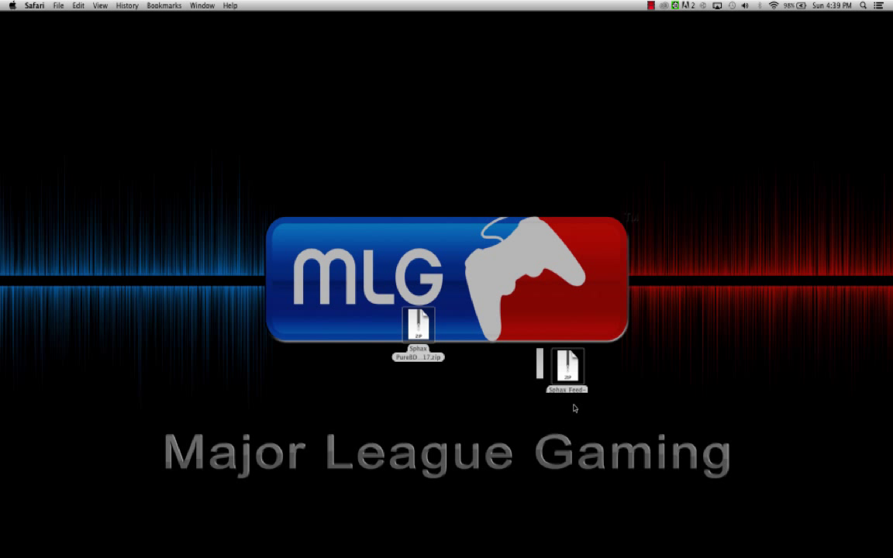
{"action": "left_click_drag", "start_coordinate": [423, 333], "coordinate": [318, 287]}
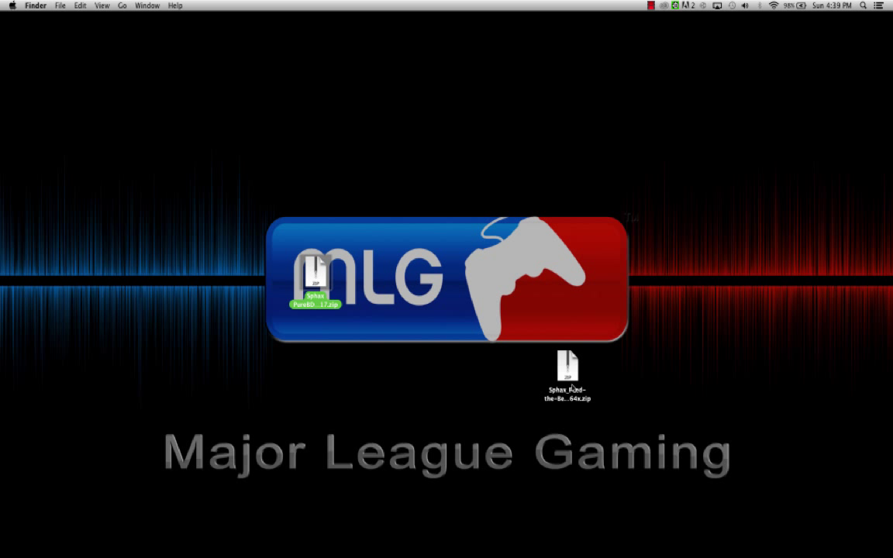
{"action": "left_click_drag", "start_coordinate": [576, 378], "coordinate": [449, 302]}
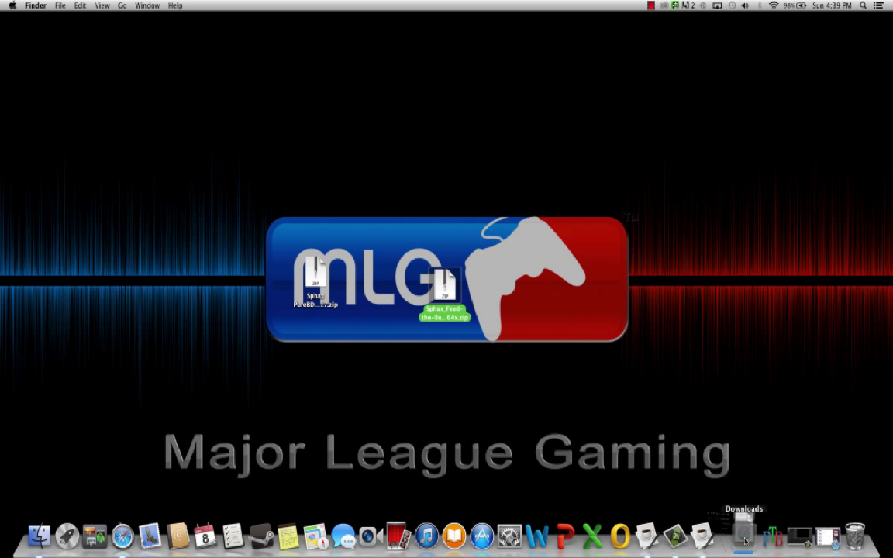
Move FTB Unleashed 64x.zip from Downloads to the desktop once its download is complete
{"action": "left_click", "coordinate": [745, 534]}
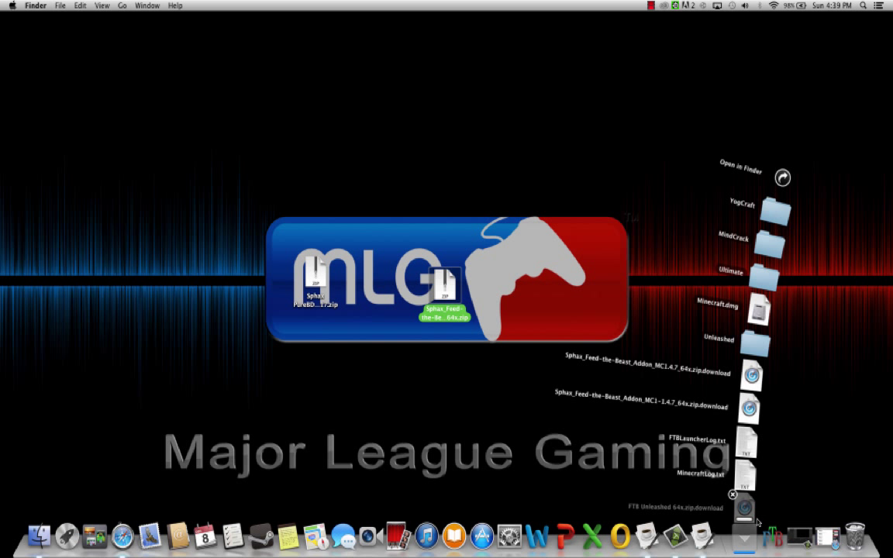
{"action": "left_click", "coordinate": [744, 504]}
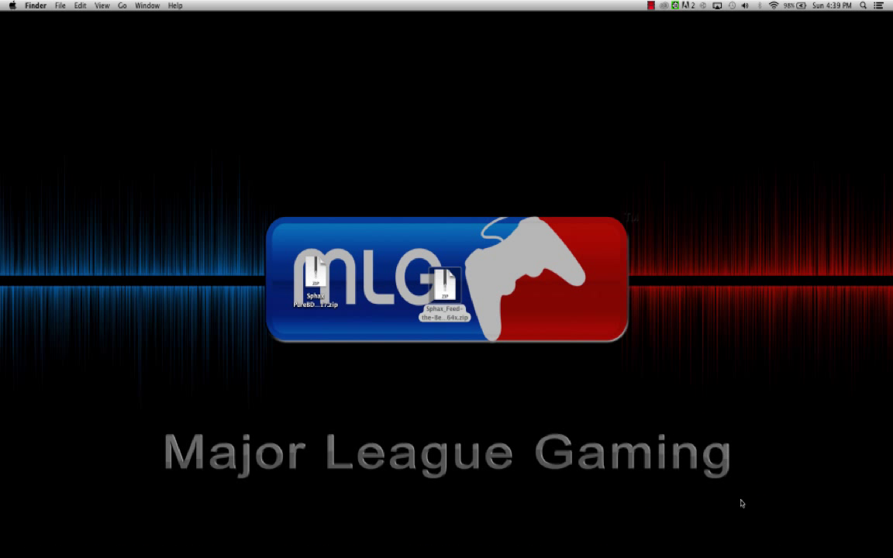
{"action": "left_click", "coordinate": [518, 191]}
{"action": "mouse_move", "coordinate": [728, 554]}
{"action": "left_click", "coordinate": [744, 535]}
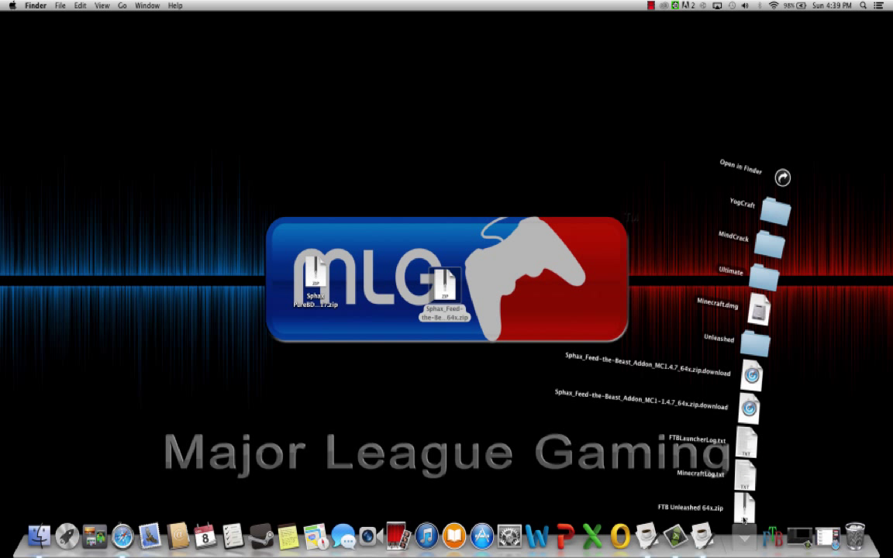
{"action": "left_click_drag", "start_coordinate": [745, 386], "coordinate": [635, 357]}
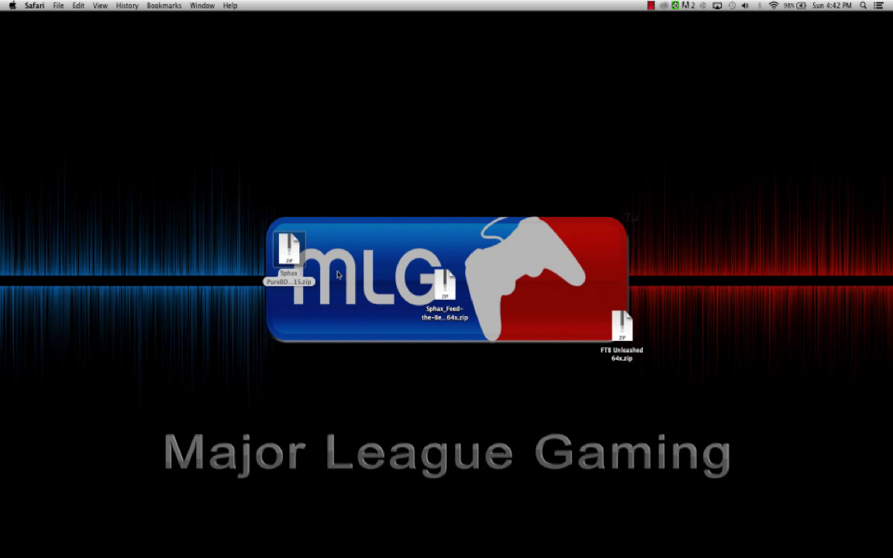
Extract the Sphax PureBDcraft 64x MC15, Sphax Feed-the-Beast Addon MC1.4.7 64x and FTB Unleashed 64x archives on the desktop
{"action": "double_click", "coordinate": [289, 252]}
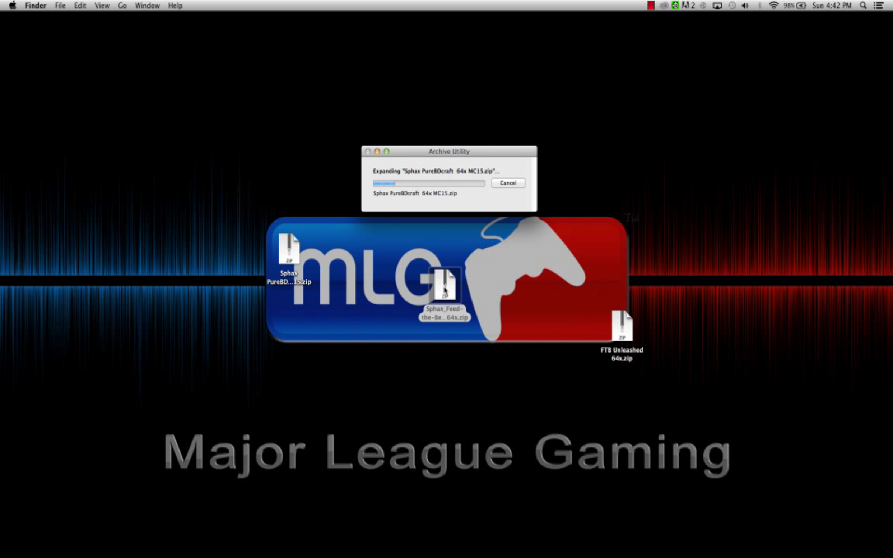
{"action": "double_click", "coordinate": [444, 289]}
{"action": "left_click", "coordinate": [620, 325]}
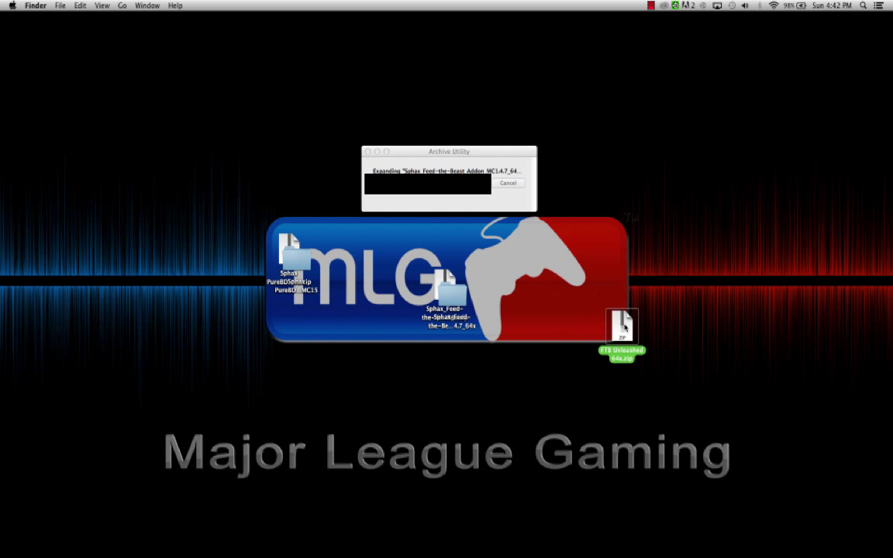
{"action": "double_click", "coordinate": [624, 329]}
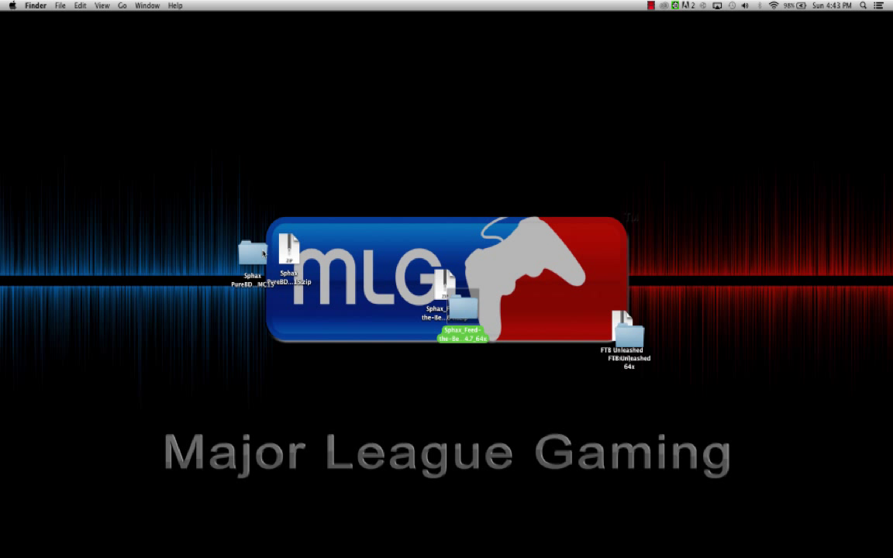
Open the extracted Sphax PureBDcraft 64x MC15 and Sphax_Feed-the-Beast_Addon_MC1.4.7_64x folders and arrange their windows side by side
{"action": "left_click", "coordinate": [251, 259]}
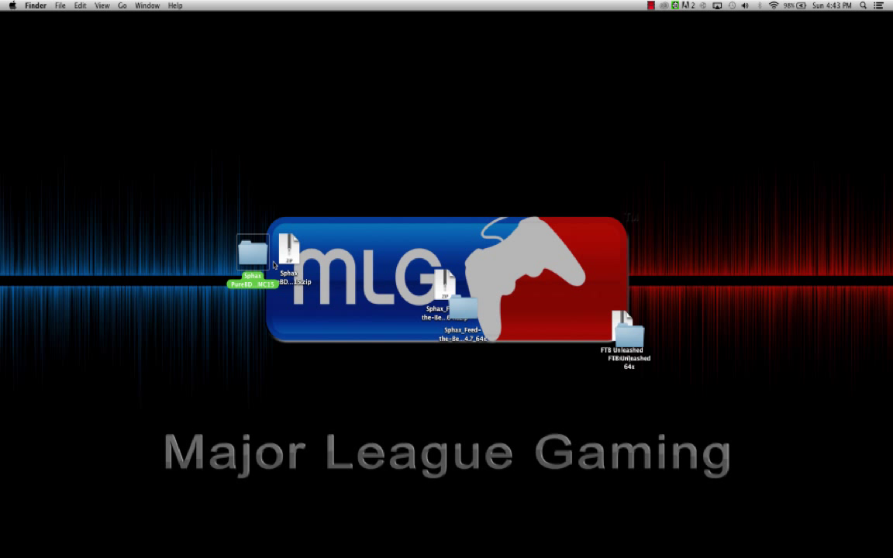
{"action": "double_click", "coordinate": [250, 256]}
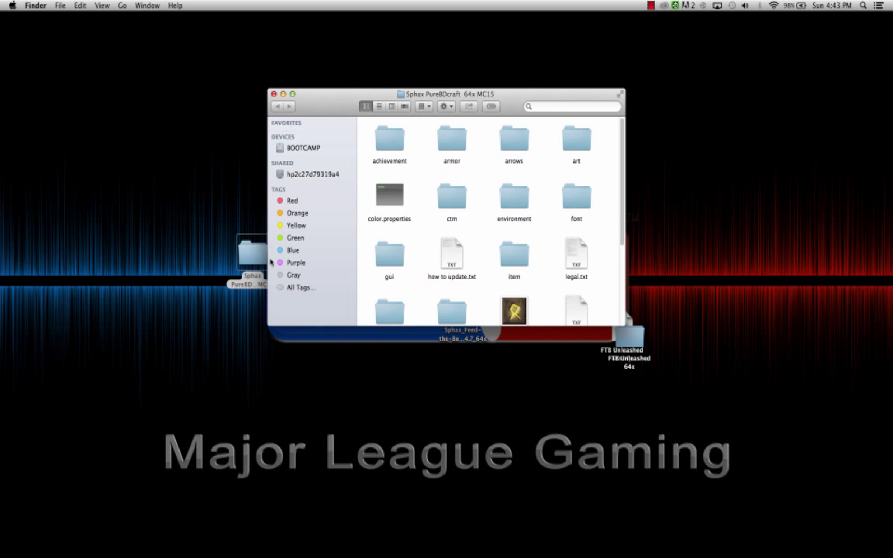
{"action": "left_click_drag", "start_coordinate": [510, 93], "coordinate": [340, 37]}
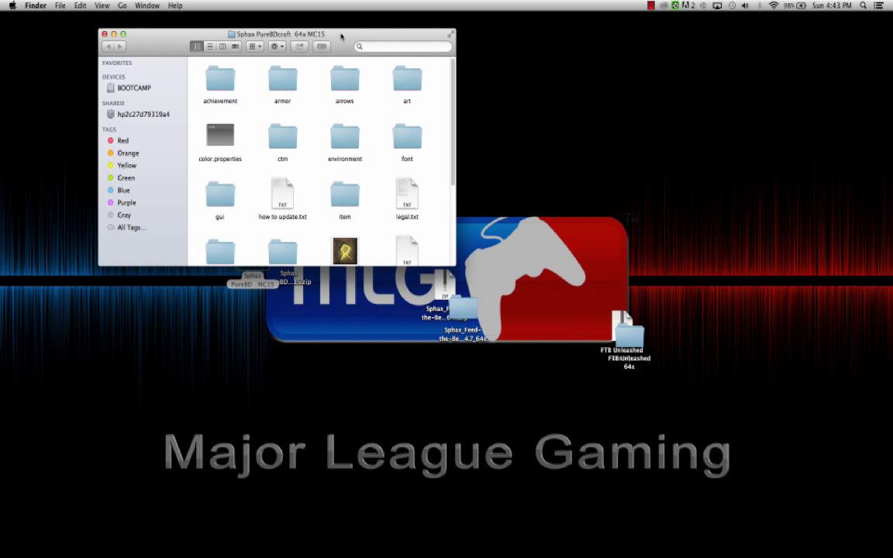
{"action": "double_click", "coordinate": [468, 308]}
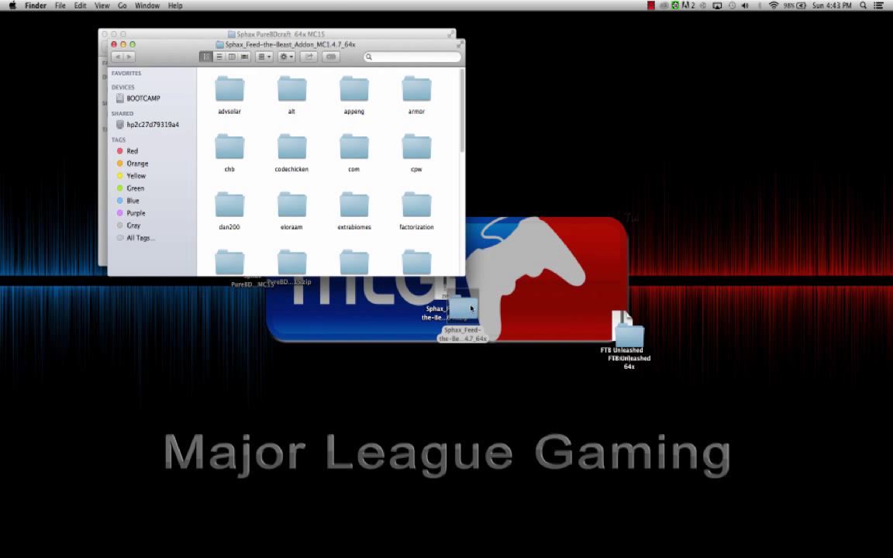
{"action": "left_click_drag", "start_coordinate": [344, 51], "coordinate": [688, 48]}
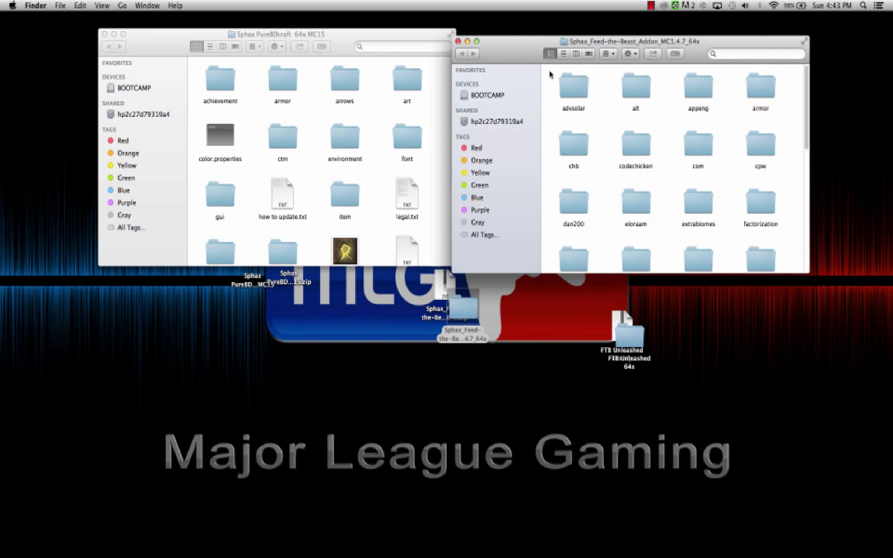
Copy all add-on folder contents into the Sphax PureBDcraft 64x MC15 folder without replacing the existing armor folder, and close the add-on window
{"action": "left_click_drag", "start_coordinate": [547, 74], "coordinate": [835, 324]}
{"action": "left_click_drag", "start_coordinate": [690, 189], "coordinate": [404, 235]}
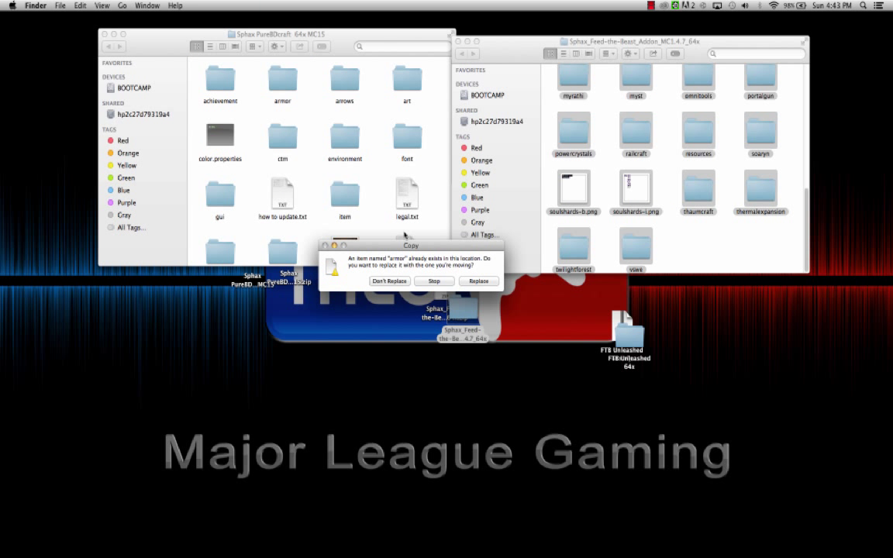
{"action": "left_click", "coordinate": [389, 282]}
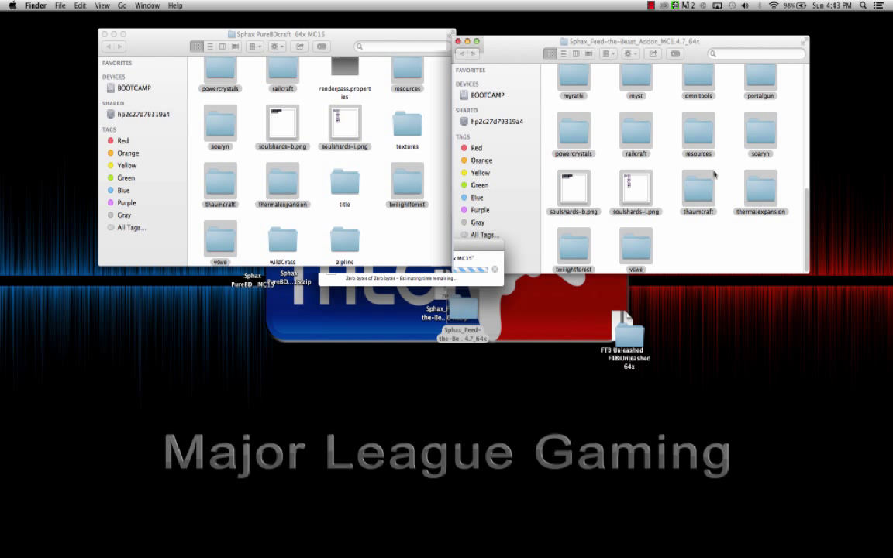
{"action": "left_click", "coordinate": [458, 41]}
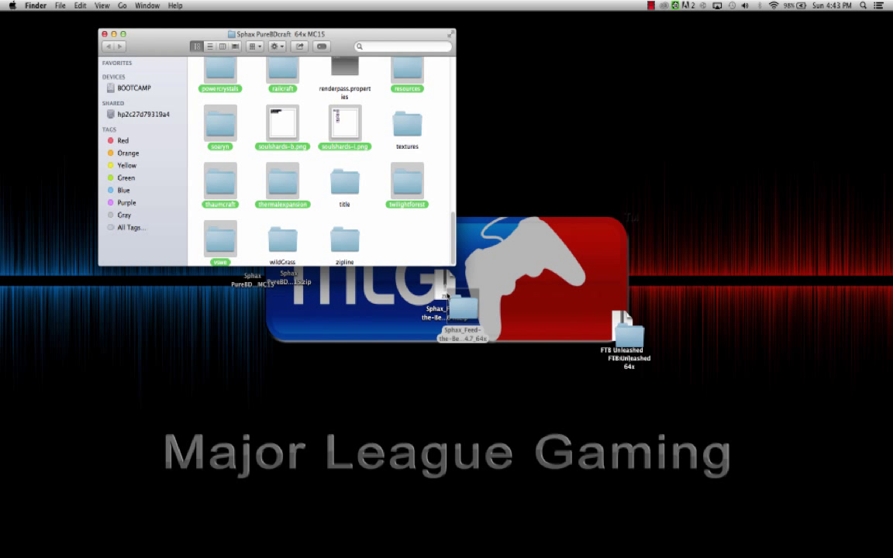
Open the FTB Unleashed 64x folder and move all its contents into the Sphax PureBDcraft 64x MC15 folder without replacing any existing items
{"action": "double_click", "coordinate": [628, 335]}
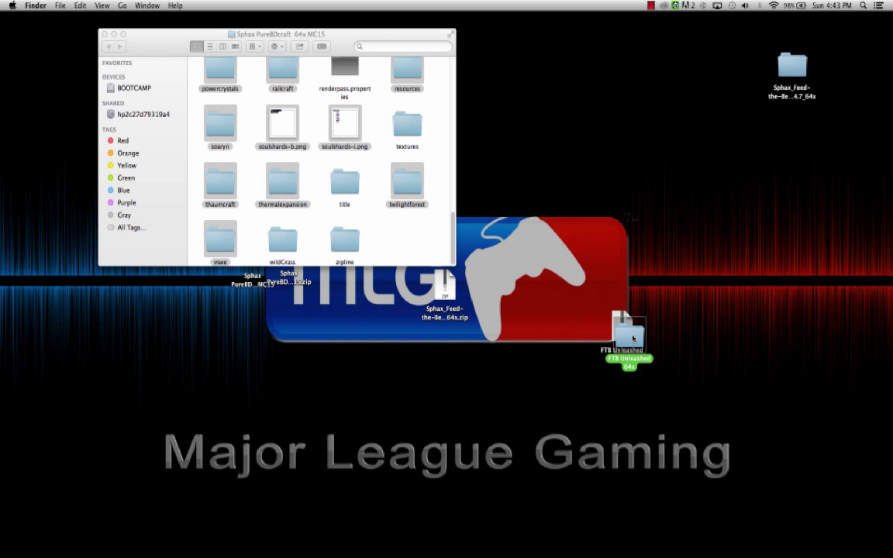
{"action": "left_click_drag", "start_coordinate": [336, 47], "coordinate": [659, 160]}
{"action": "left_click_drag", "start_coordinate": [527, 195], "coordinate": [757, 363]}
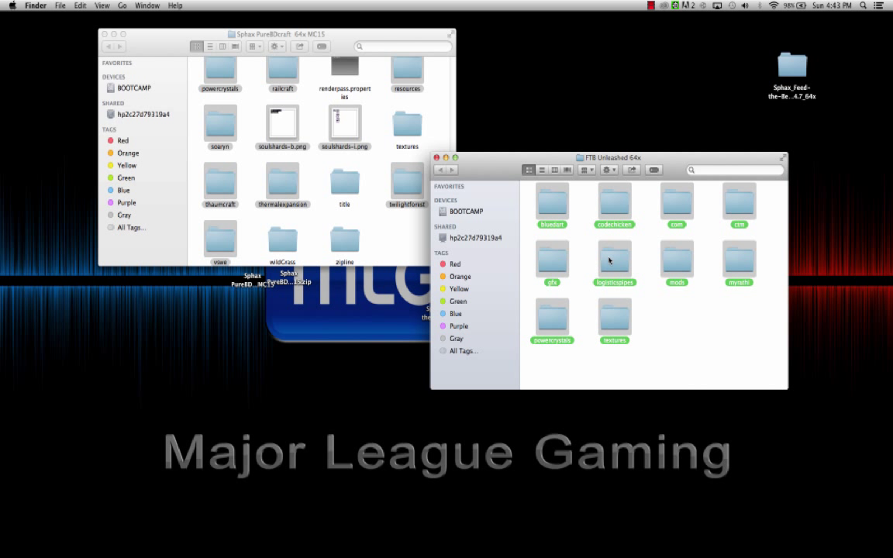
{"action": "left_click_drag", "start_coordinate": [609, 261], "coordinate": [295, 142]}
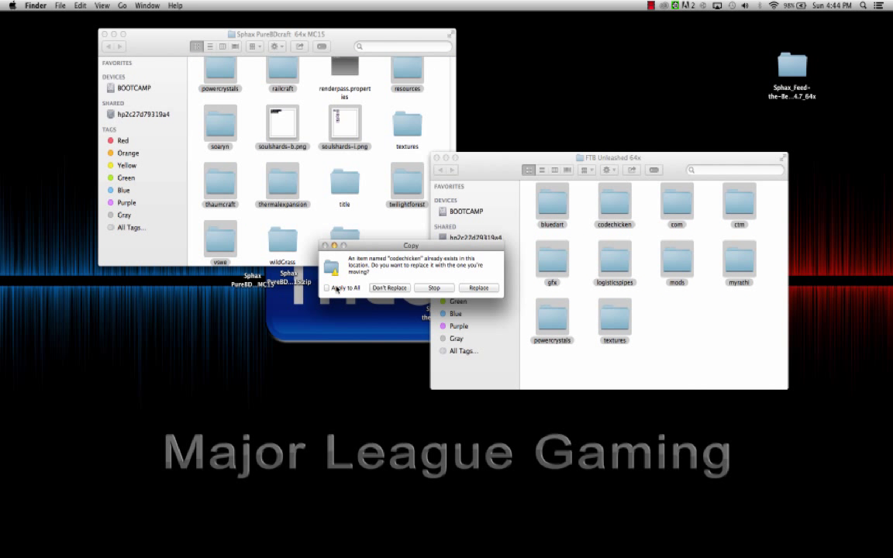
{"action": "left_click", "coordinate": [326, 289]}
{"action": "left_click", "coordinate": [390, 287]}
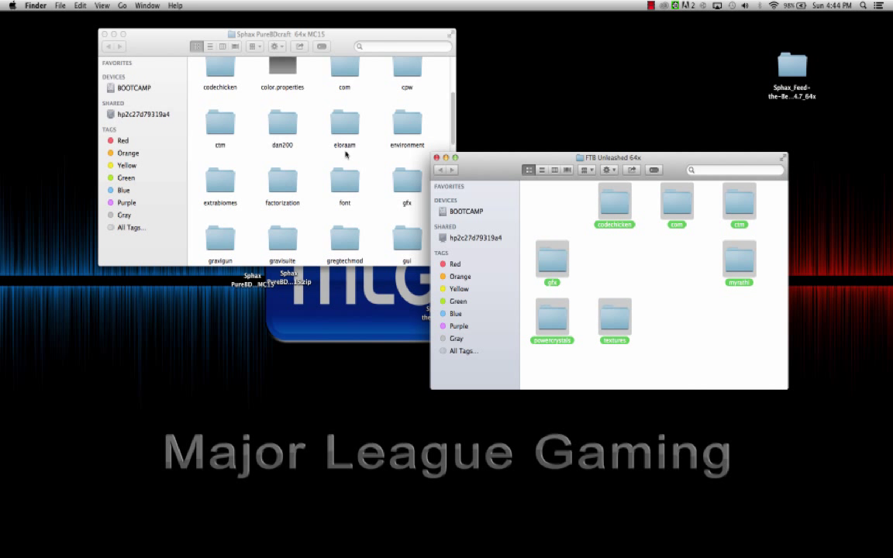
Clean up the icon layout in the Sphax PureBDcraft 64x MC15 folder and close both folder windows
{"action": "right_click", "coordinate": [381, 215]}
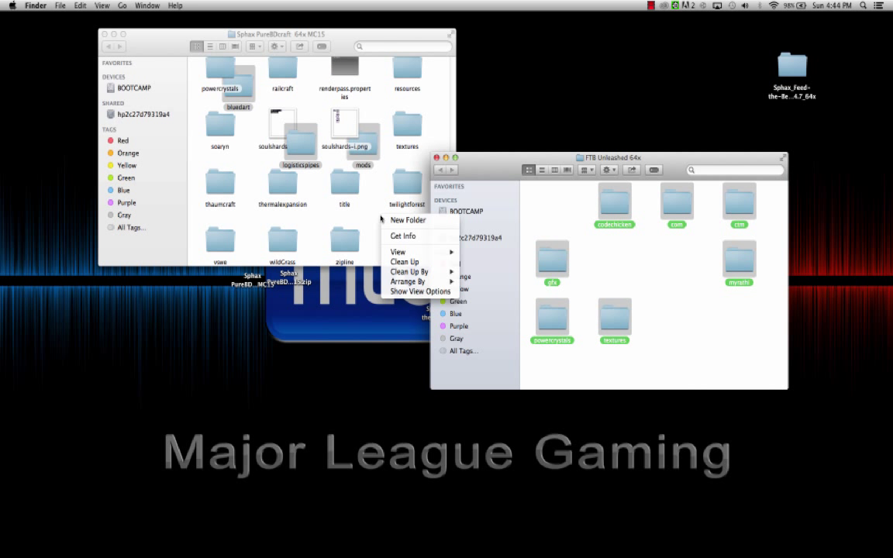
{"action": "left_click", "coordinate": [411, 262]}
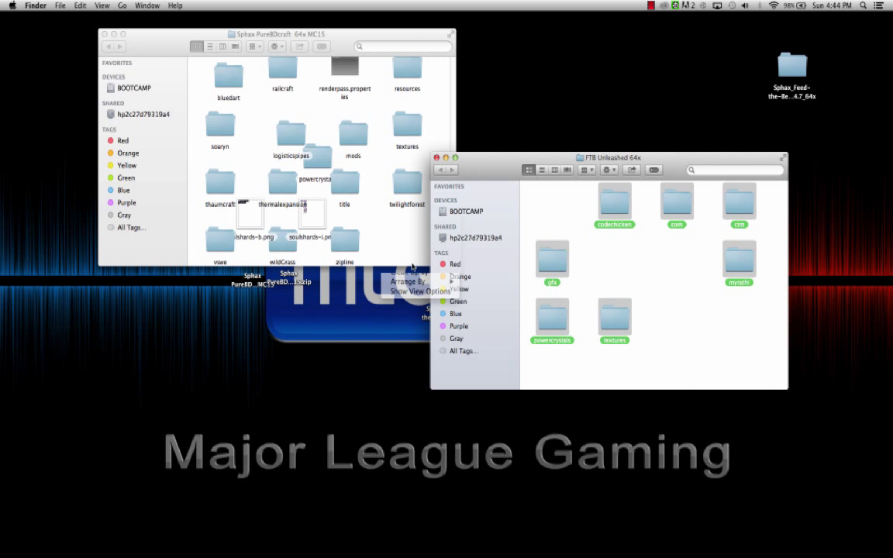
{"action": "left_click", "coordinate": [435, 157]}
{"action": "scroll", "coordinate": [364, 183], "scroll_direction": "up", "scroll_amount": 10}
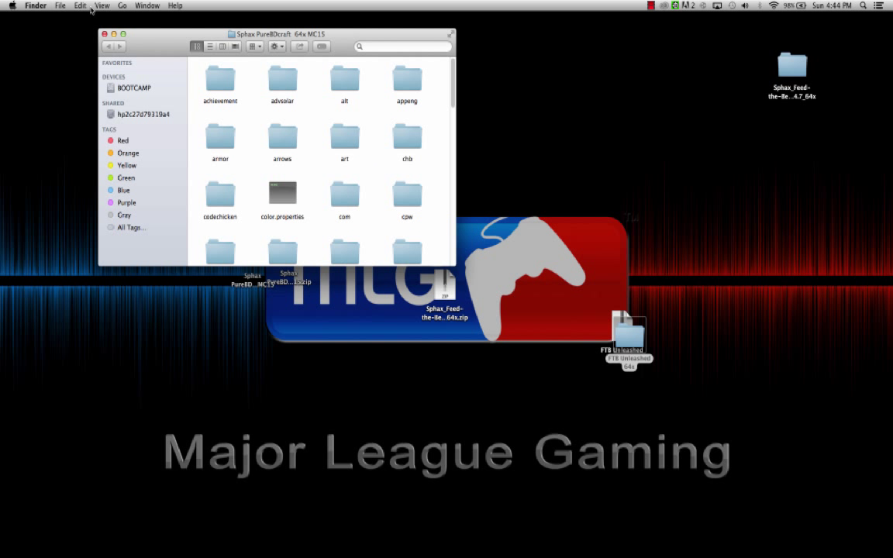
{"action": "left_click", "coordinate": [105, 34]}
Move the merged pack folder to a clear desktop spot and open the texture pack folder from Minecraft's texture pack options
{"action": "left_click_drag", "start_coordinate": [259, 264], "coordinate": [174, 236]}
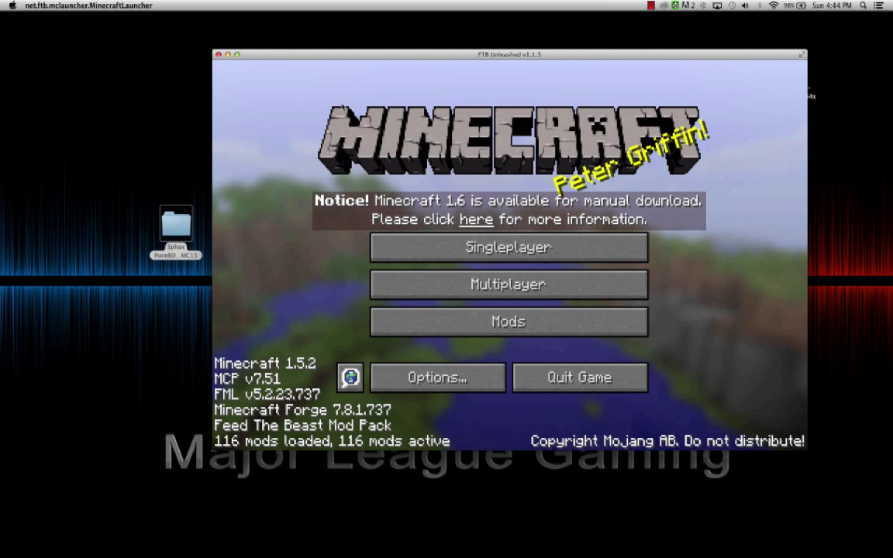
{"action": "left_click", "coordinate": [453, 378]}
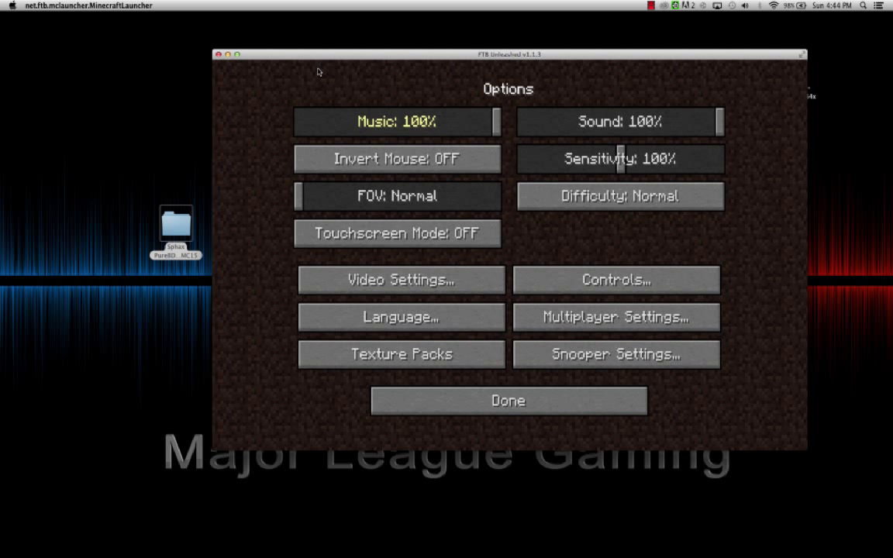
{"action": "left_click", "coordinate": [451, 355]}
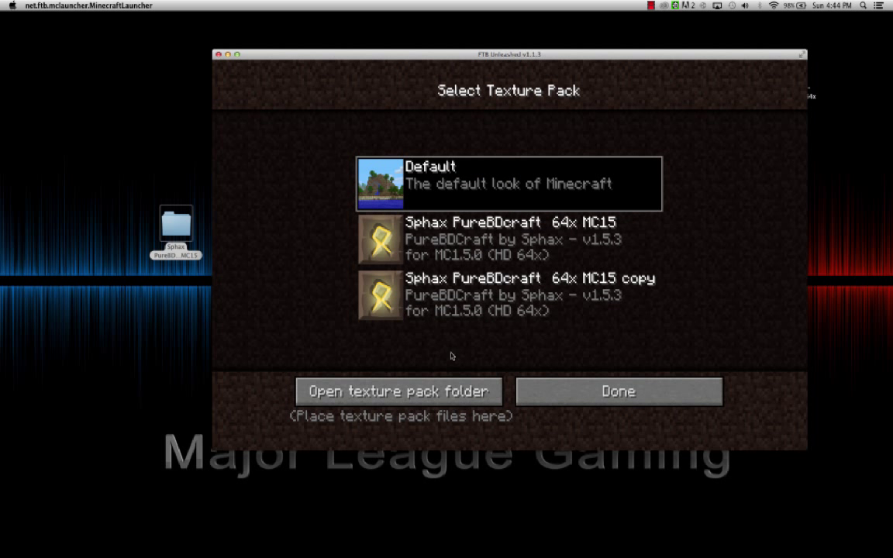
{"action": "left_click", "coordinate": [388, 391]}
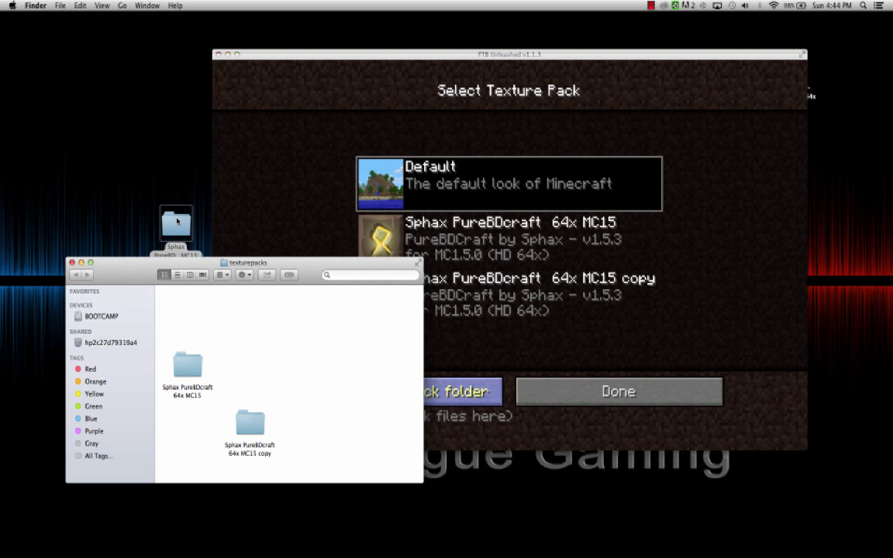
Rename the merged desktop folder to Sphax PureBDcraft 64x MC15 remake and move it into the texturepacks folder
{"action": "left_click_drag", "start_coordinate": [177, 222], "coordinate": [139, 148]}
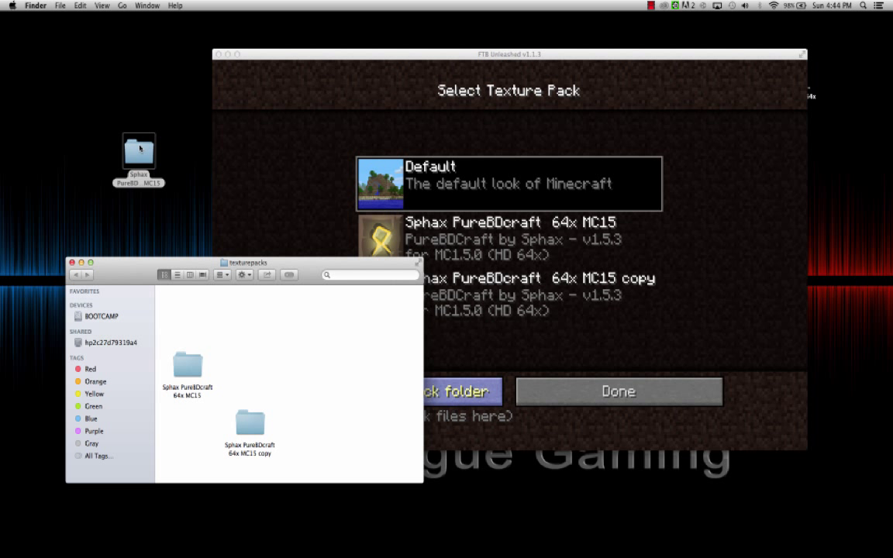
{"action": "left_click", "coordinate": [157, 183]}
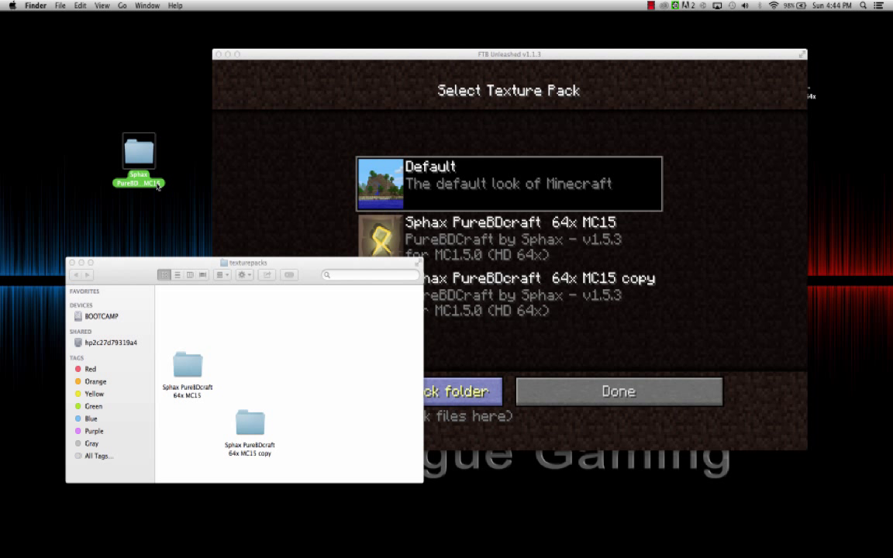
{"action": "left_click", "coordinate": [157, 184]}
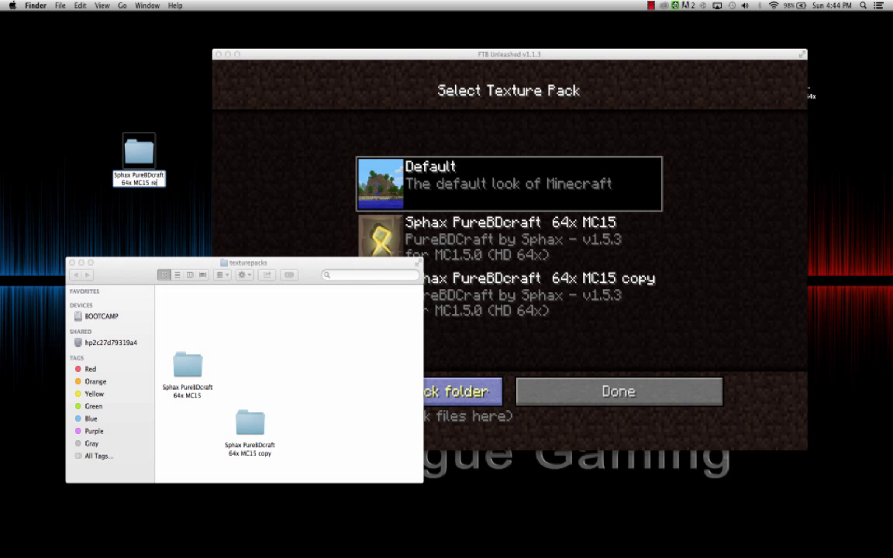
{"action": "type", "text": "remake"}
{"action": "left_click", "coordinate": [137, 112]}
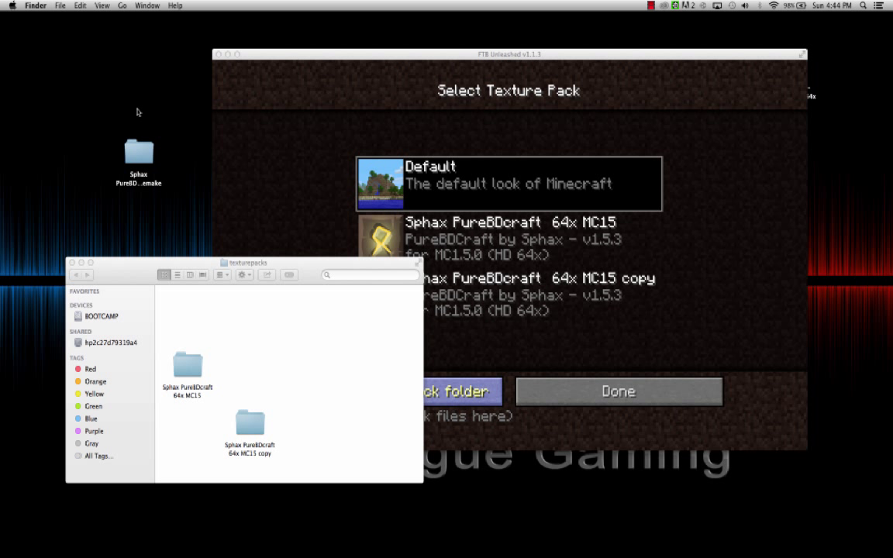
{"action": "left_click_drag", "start_coordinate": [147, 158], "coordinate": [283, 341]}
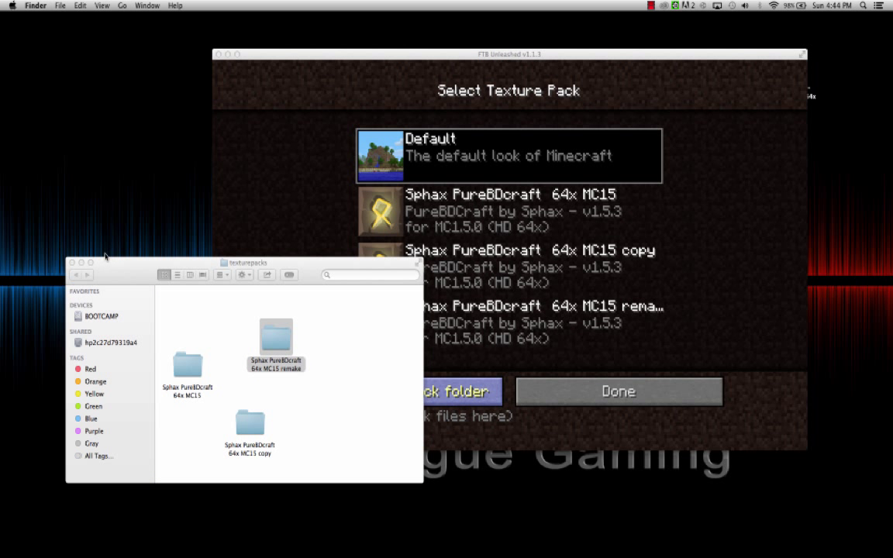
{"action": "left_click", "coordinate": [74, 264]}
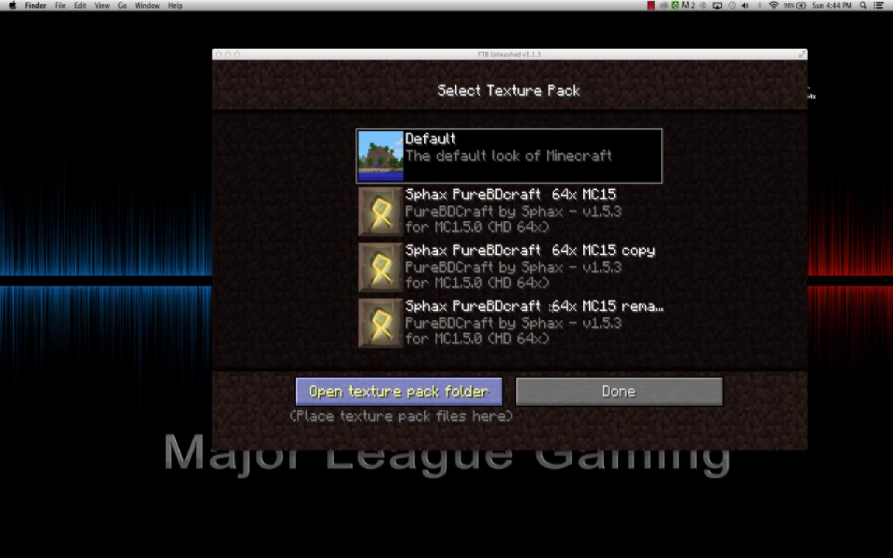
Activate the Sphax PureBDcraft 64x MC15 remake texture pack in Minecraft and enlarge the game window to fill the screen
{"action": "left_click", "coordinate": [742, 296]}
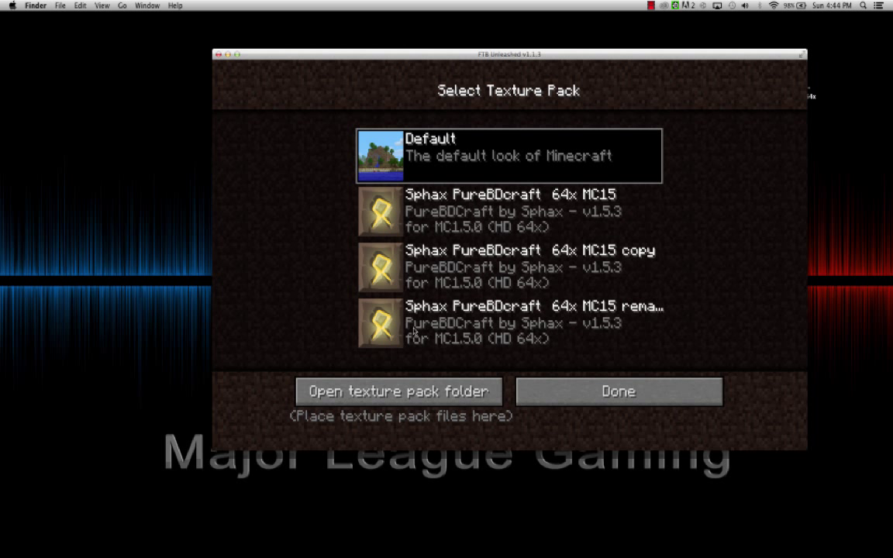
{"action": "left_click", "coordinate": [411, 330]}
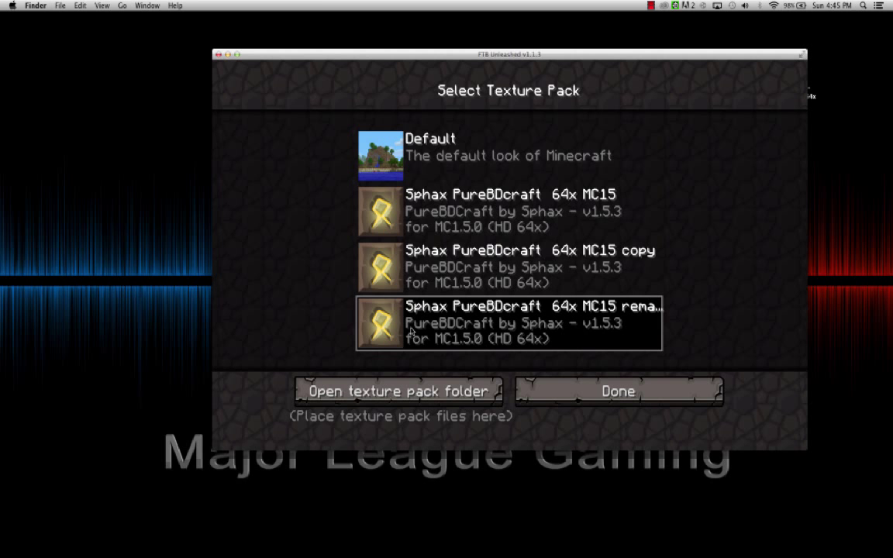
{"action": "left_click_drag", "start_coordinate": [258, 55], "coordinate": [227, 39]}
{"action": "left_click", "coordinate": [208, 35]}
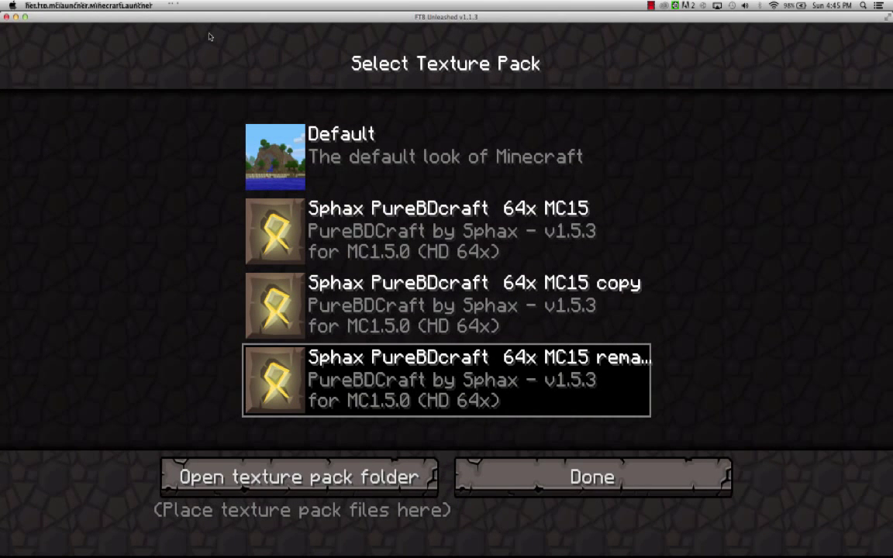
Leave the options and load the singleplayer New World dated 12/8/13 4:28 PM
{"action": "left_click", "coordinate": [541, 480]}
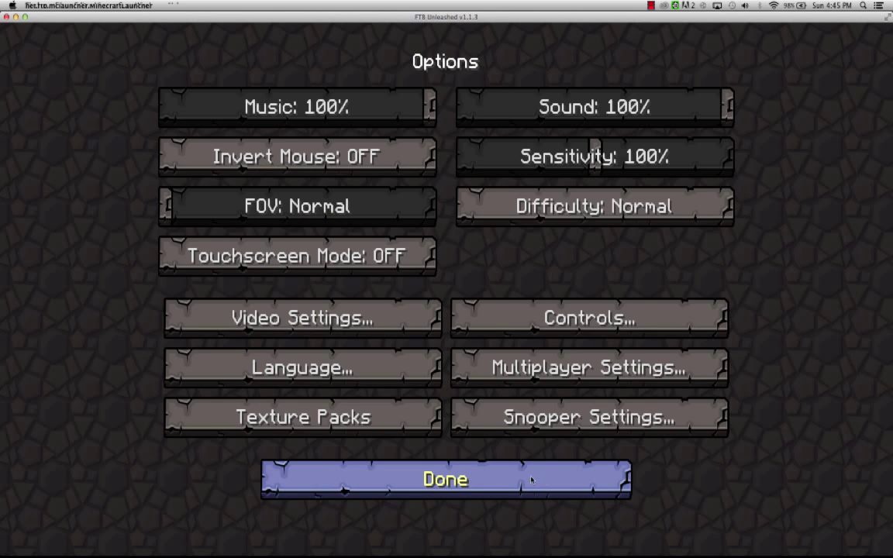
{"action": "left_click", "coordinate": [531, 479]}
{"action": "left_click", "coordinate": [433, 258]}
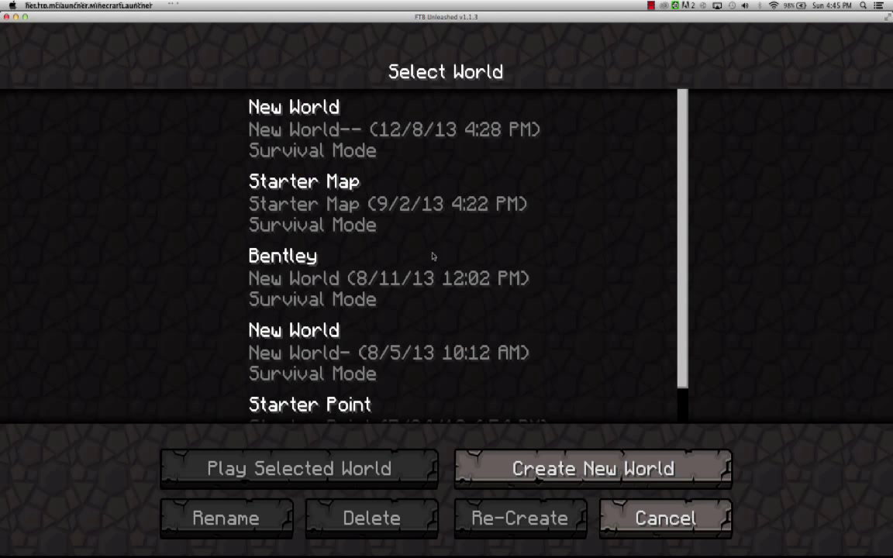
{"action": "double_click", "coordinate": [336, 129]}
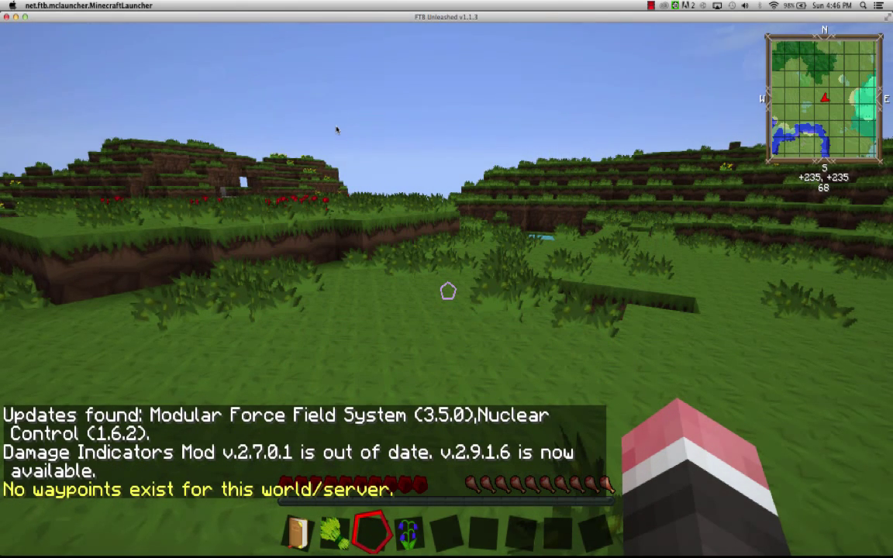
Look around the landscape and cycle through the hotbar items to examine how the texture pack renders them
{"action": "left_click", "coordinate": [337, 130]}
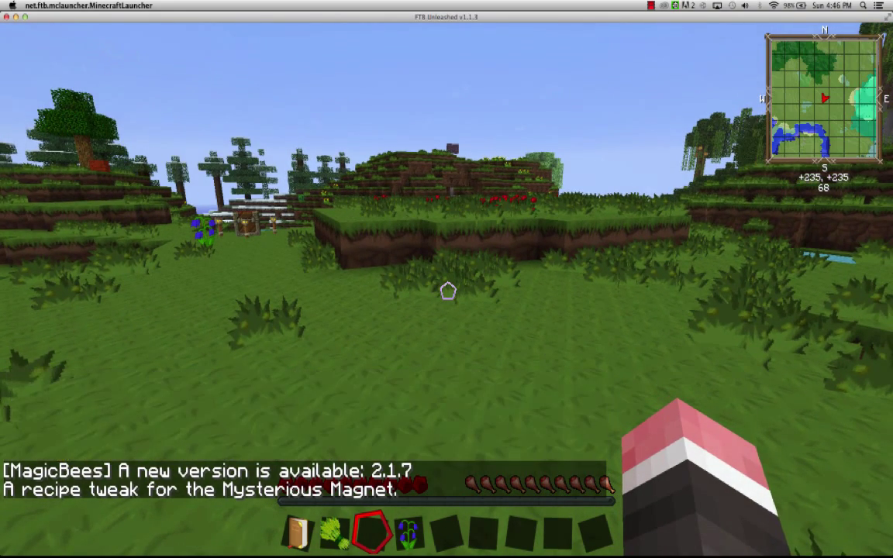
{"action": "scroll", "coordinate": [448, 290], "scroll_direction": "up", "scroll_amount": 2}
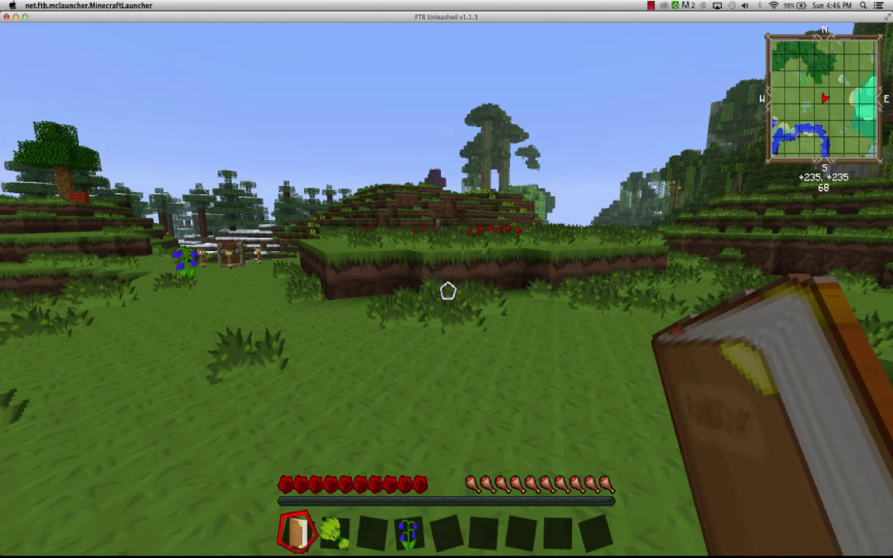
{"action": "scroll", "coordinate": [448, 291], "scroll_direction": "down", "scroll_amount": 2}
{"action": "scroll", "coordinate": [448, 290], "scroll_direction": "up", "scroll_amount": 2}
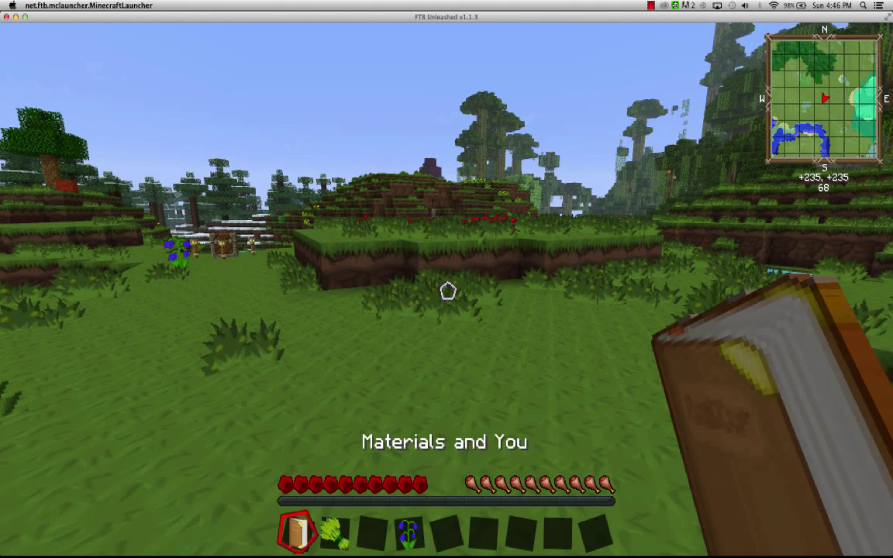
{"action": "scroll", "coordinate": [448, 291], "scroll_direction": "up", "scroll_amount": 1}
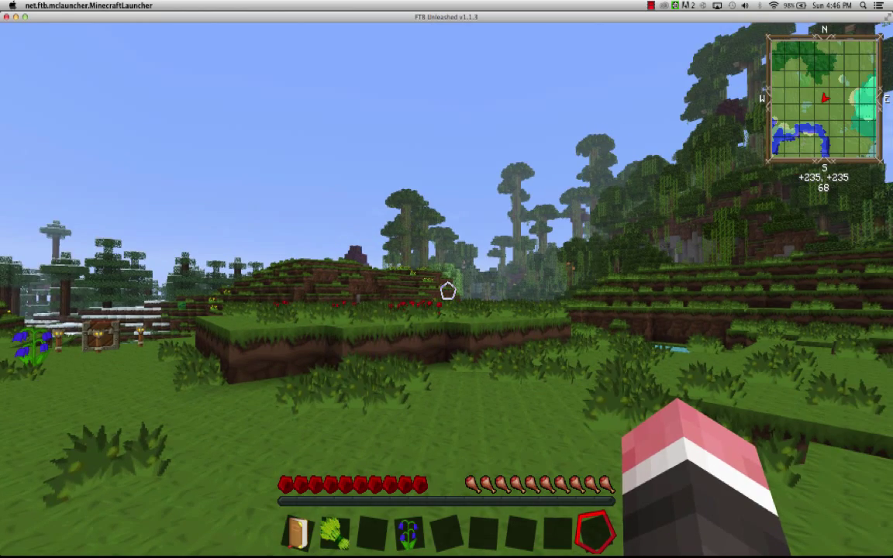
{"action": "scroll", "coordinate": [446, 279], "scroll_direction": "up", "scroll_amount": 1}
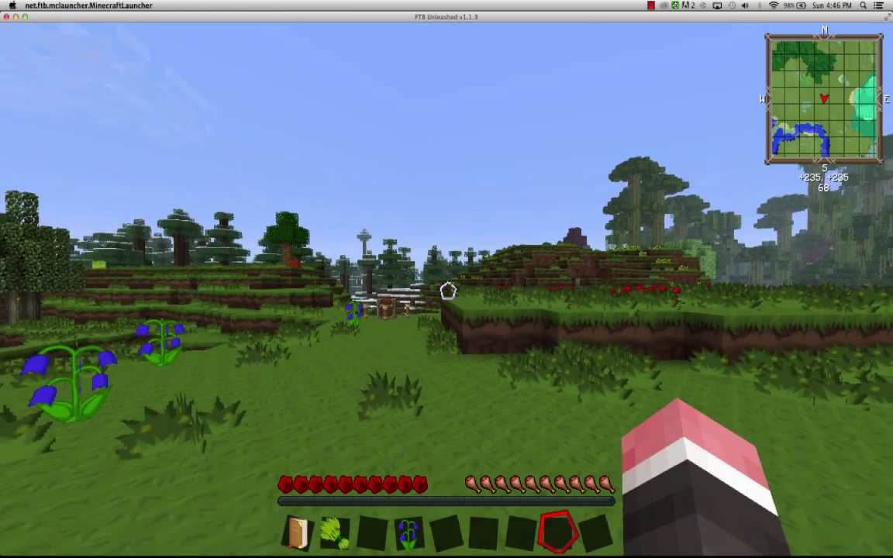
{"action": "scroll", "coordinate": [447, 279], "scroll_direction": "down", "scroll_amount": 3}
Walk toward the torch-lit chest and up onto the grassy ledge to examine the block, plant and water textures
{"action": "key", "text": "w"}
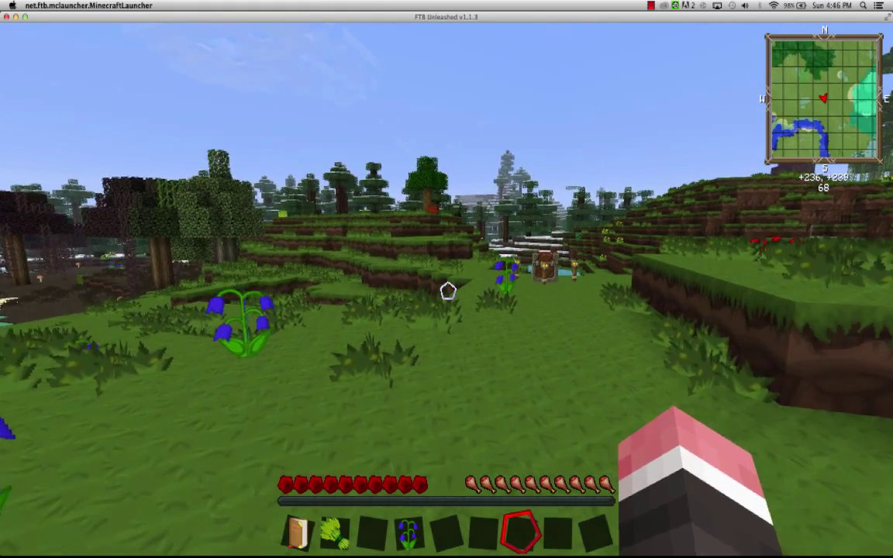
{"action": "key", "text": "w"}
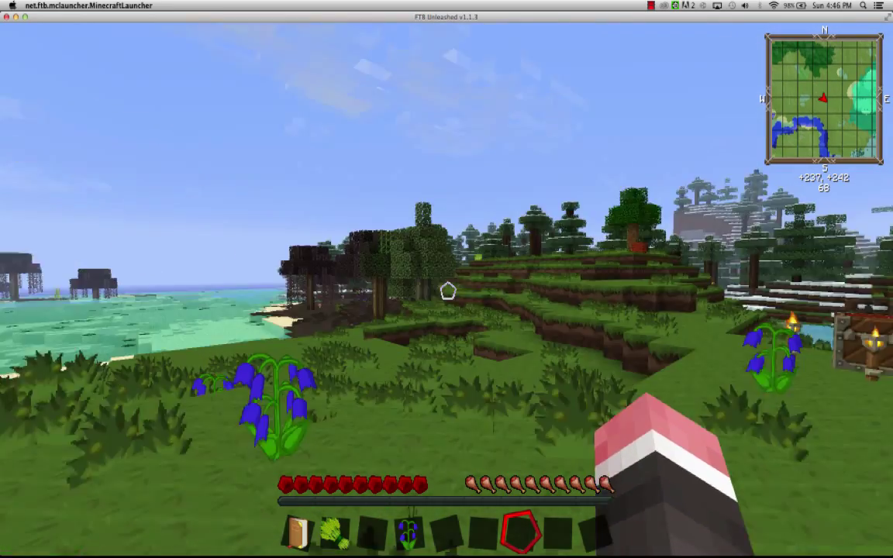
{"action": "key", "text": "w"}
{"action": "key", "text": "w"}
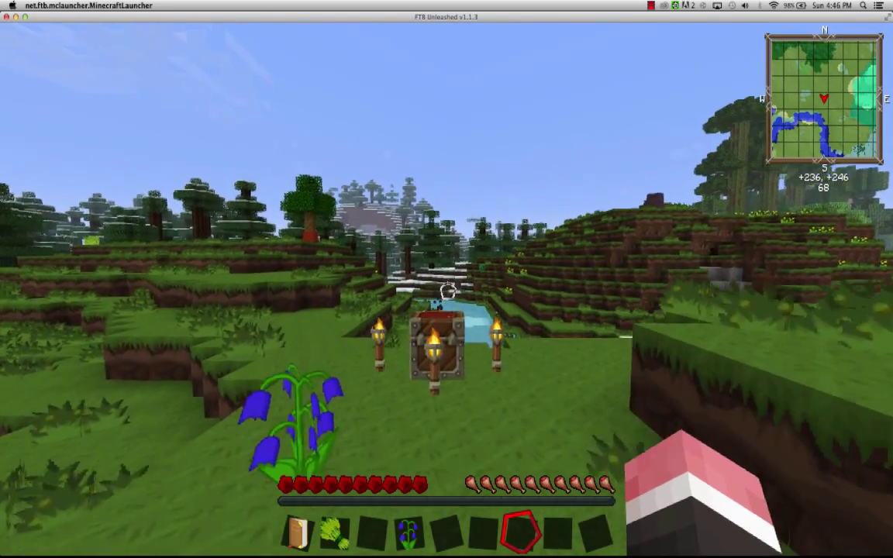
{"action": "scroll", "coordinate": [448, 291], "scroll_direction": "up", "scroll_amount": 2}
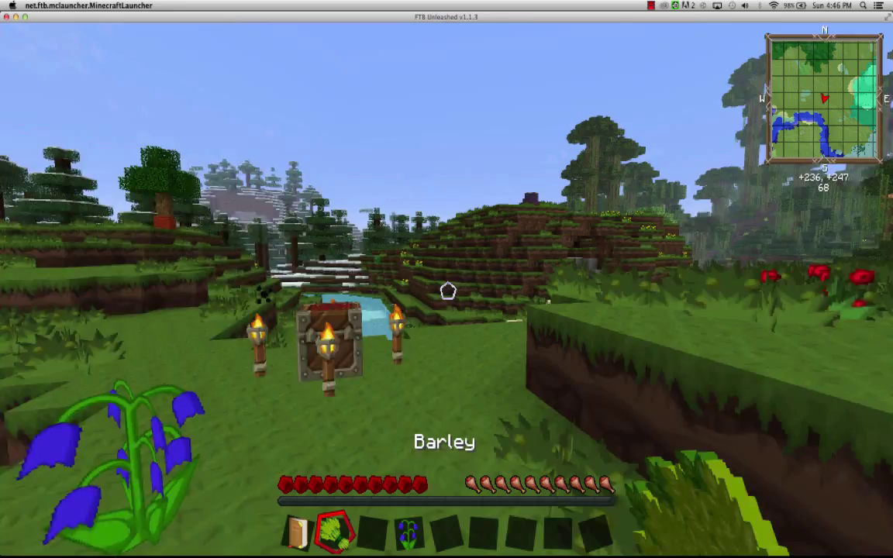
{"action": "scroll", "coordinate": [448, 290], "scroll_direction": "down", "scroll_amount": 2}
{"action": "scroll", "coordinate": [448, 291], "scroll_direction": "down", "scroll_amount": 2}
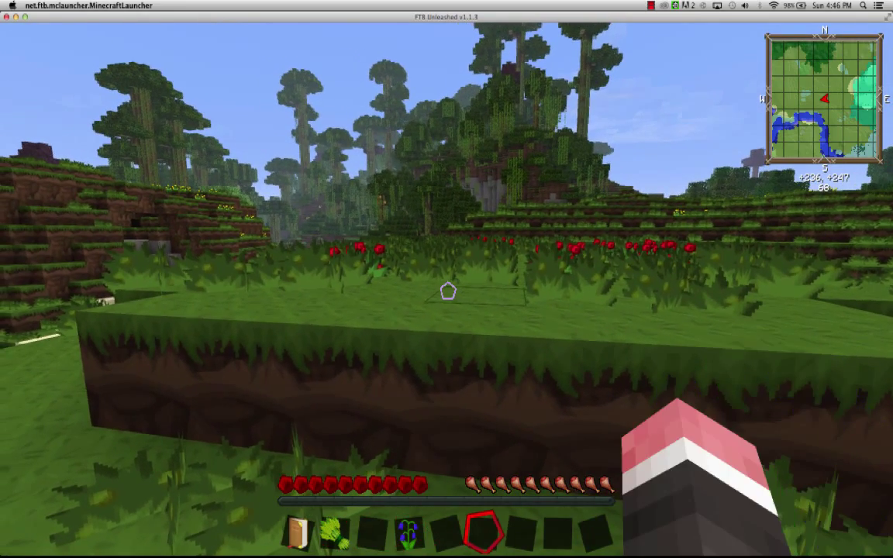
{"action": "key", "text": "w"}
{"action": "key", "text": "w"}
{"action": "key", "text": "space"}
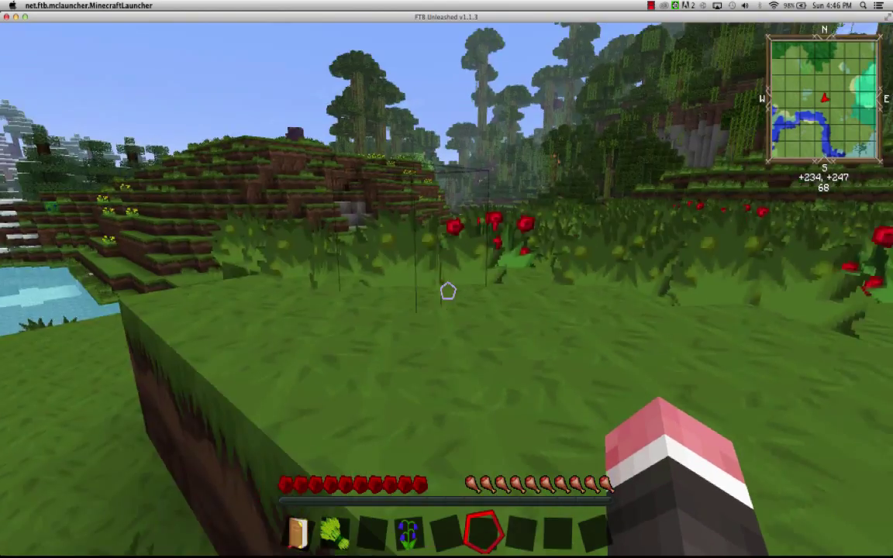
{"action": "scroll", "coordinate": [447, 290], "scroll_direction": "up", "scroll_amount": 2}
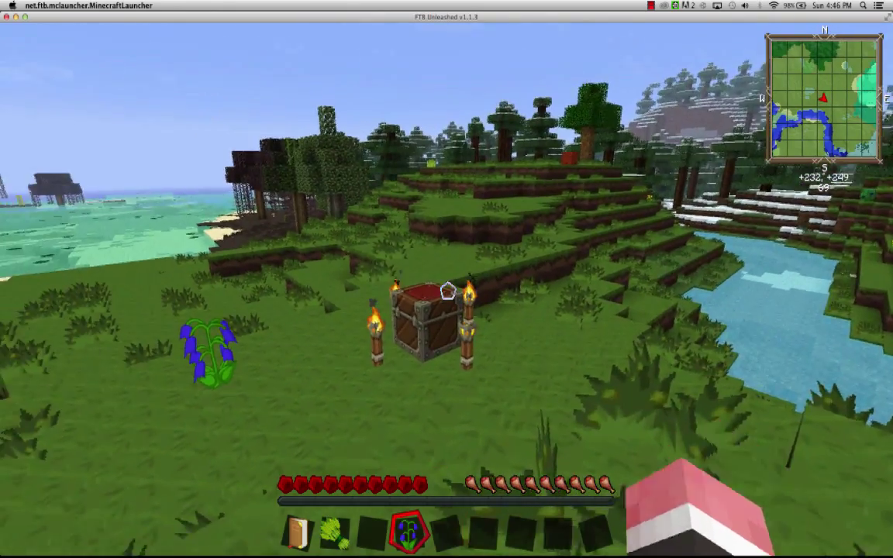
Cycle through the barley, flower and empty hotbar slots while looking around the torch-lit chest to examine the held-item textures
{"action": "scroll", "coordinate": [448, 291], "scroll_direction": "up", "scroll_amount": 2}
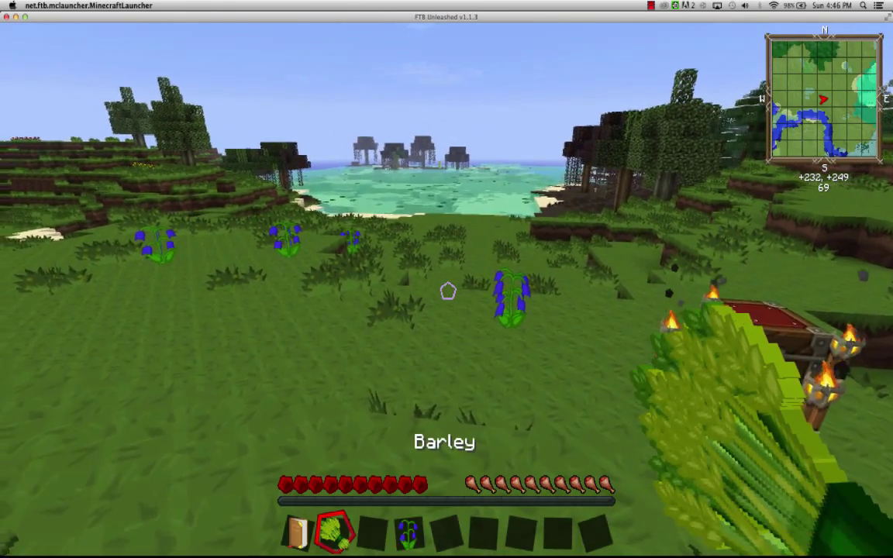
{"action": "scroll", "coordinate": [448, 291], "scroll_direction": "down", "scroll_amount": 3}
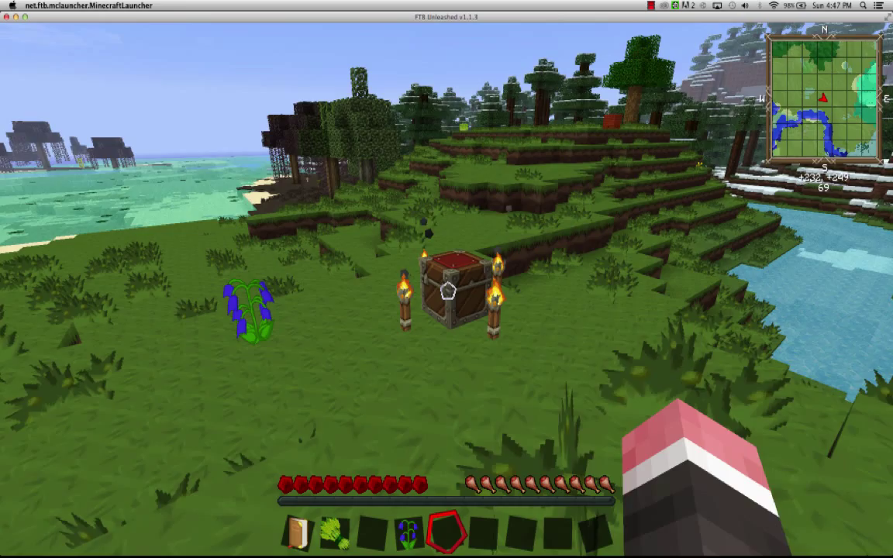
{"action": "scroll", "coordinate": [448, 290], "scroll_direction": "up", "scroll_amount": 1}
{"action": "scroll", "coordinate": [448, 290], "scroll_direction": "down", "scroll_amount": 1}
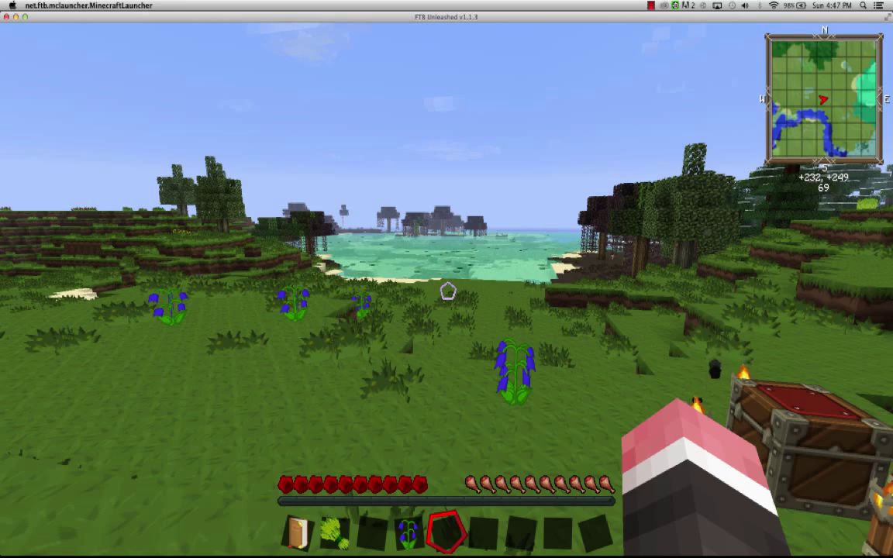
Walk around the torch-lit chest and across the rose-covered ledge to examine the grass, flower and water textures
{"action": "key", "text": "w"}
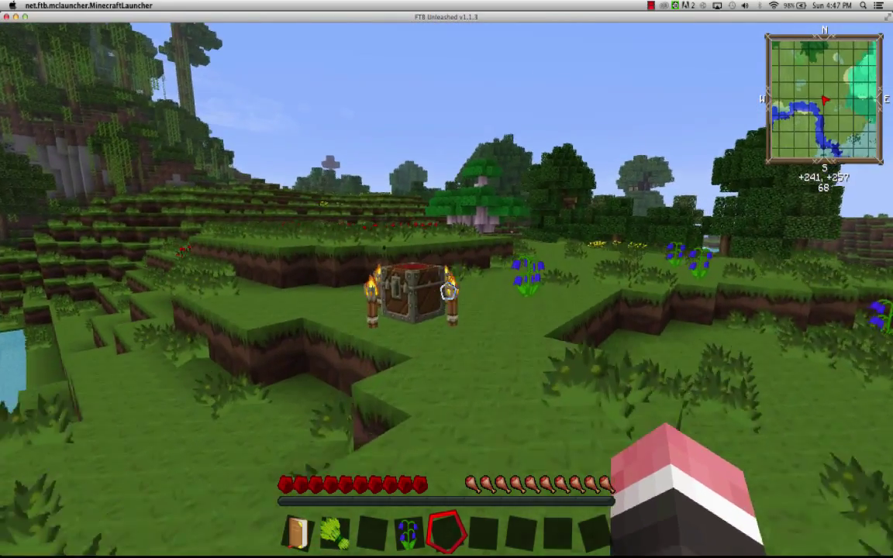
{"action": "key", "text": "w"}
{"action": "key", "text": "w"}
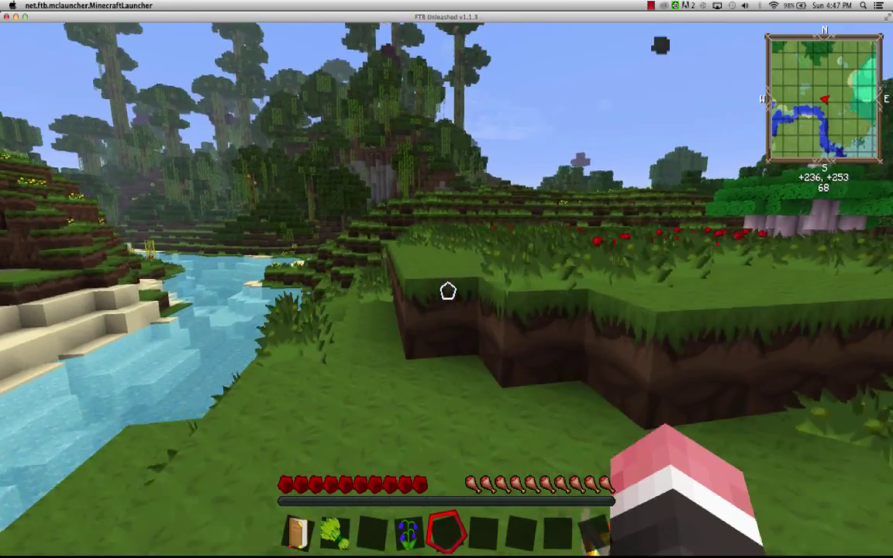
{"action": "key", "text": "w"}
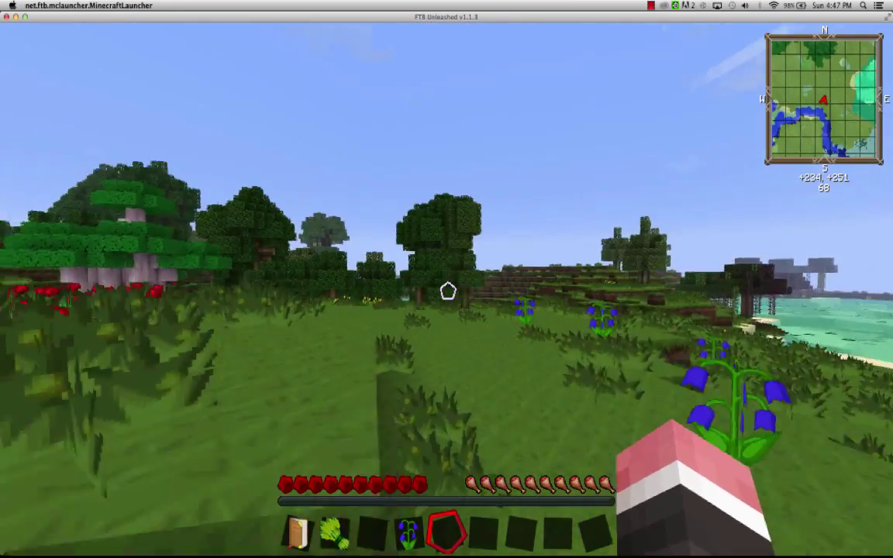
{"action": "key", "text": "w"}
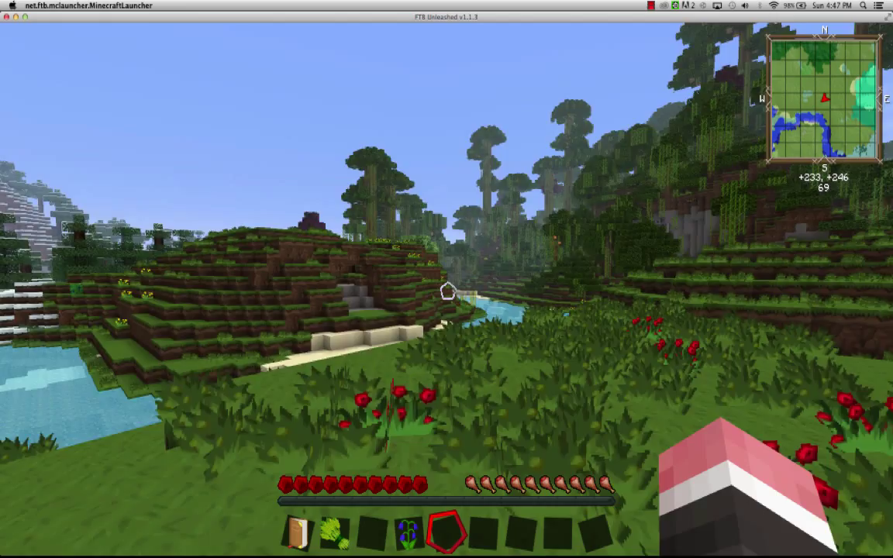
{"action": "key", "text": "w"}
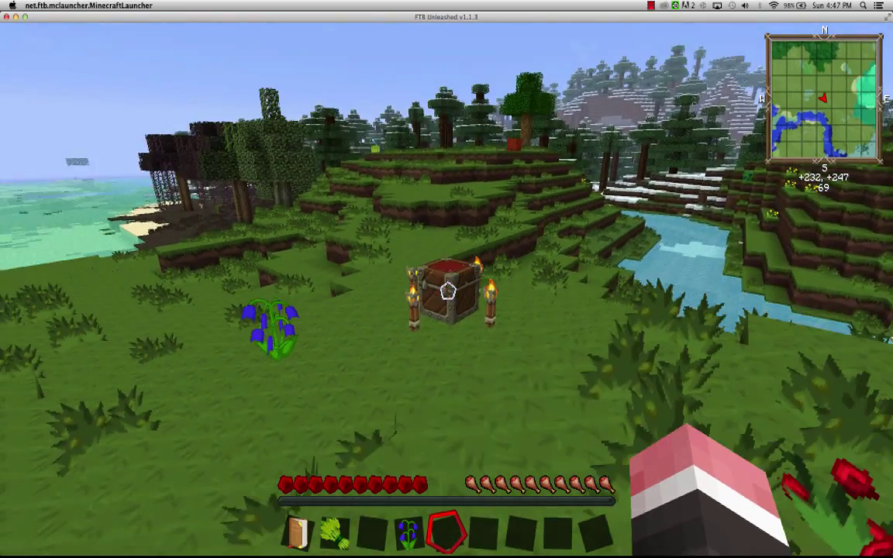
{"action": "key", "text": "w"}
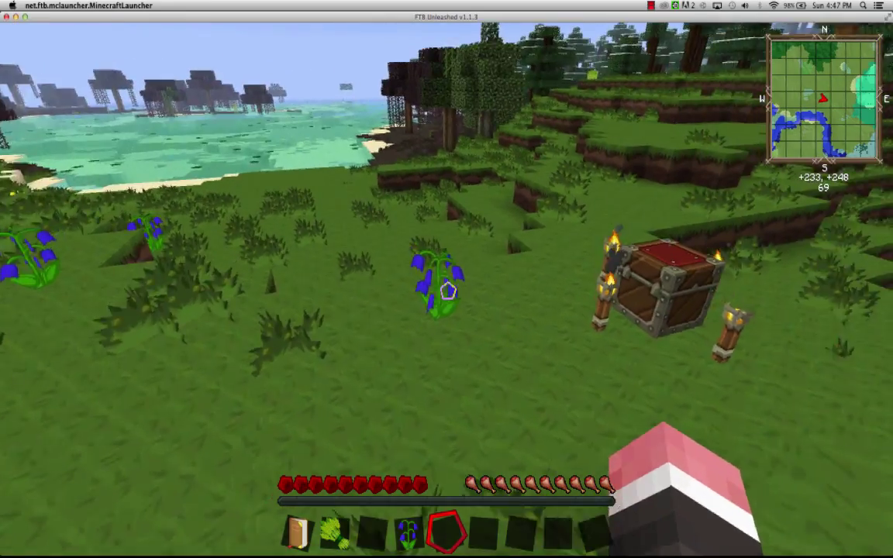
{"action": "key", "text": "w"}
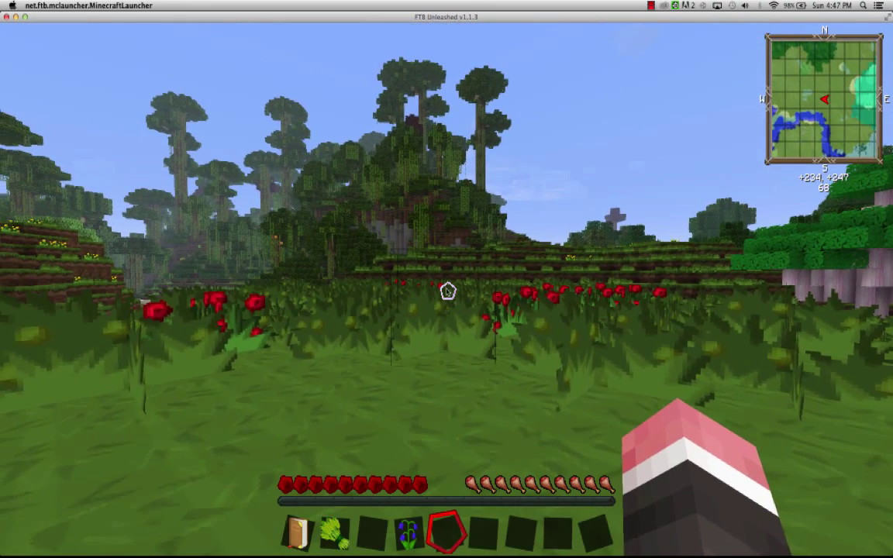
Open the player inventory, view the inventory and chests settings, and return to the inventory without changing any option
{"action": "key", "text": "e"}
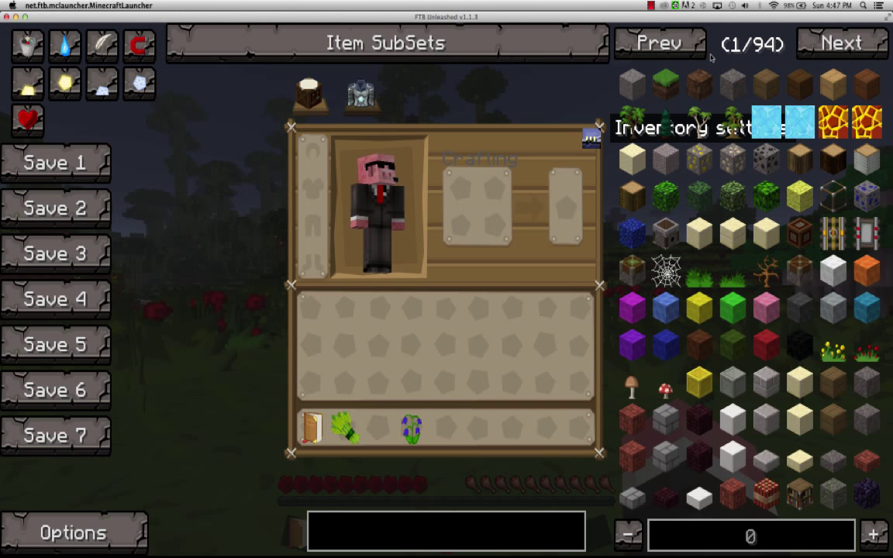
{"action": "left_click", "coordinate": [592, 137]}
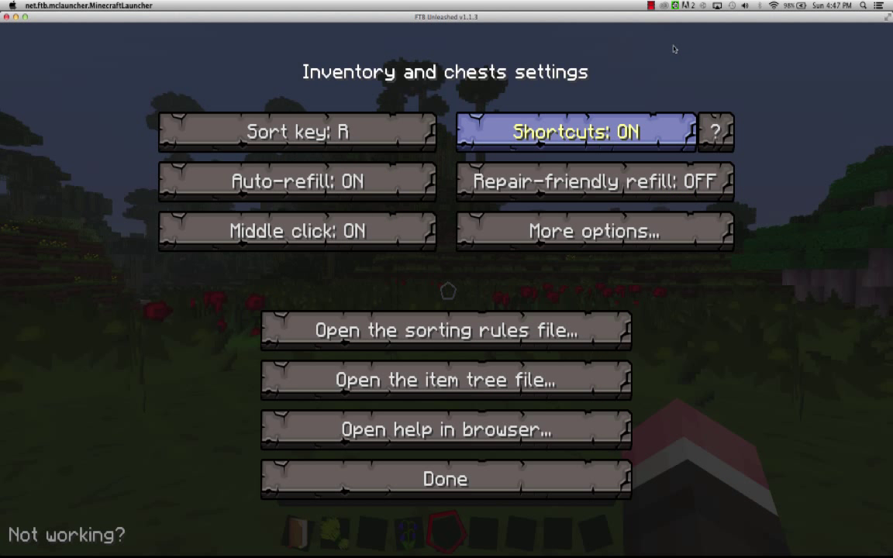
{"action": "left_click", "coordinate": [445, 479]}
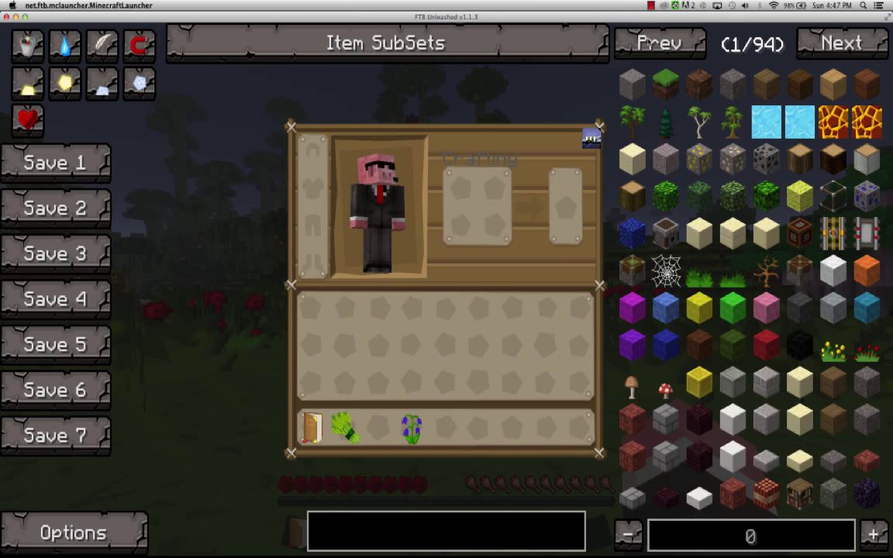
{"action": "left_click", "coordinate": [591, 137]}
{"action": "left_click", "coordinate": [446, 478]}
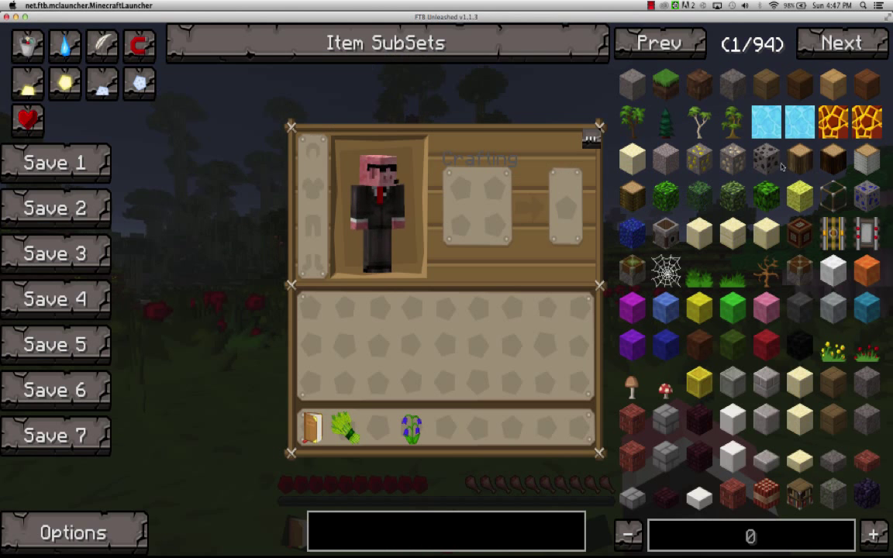
{"action": "left_click", "coordinate": [591, 136]}
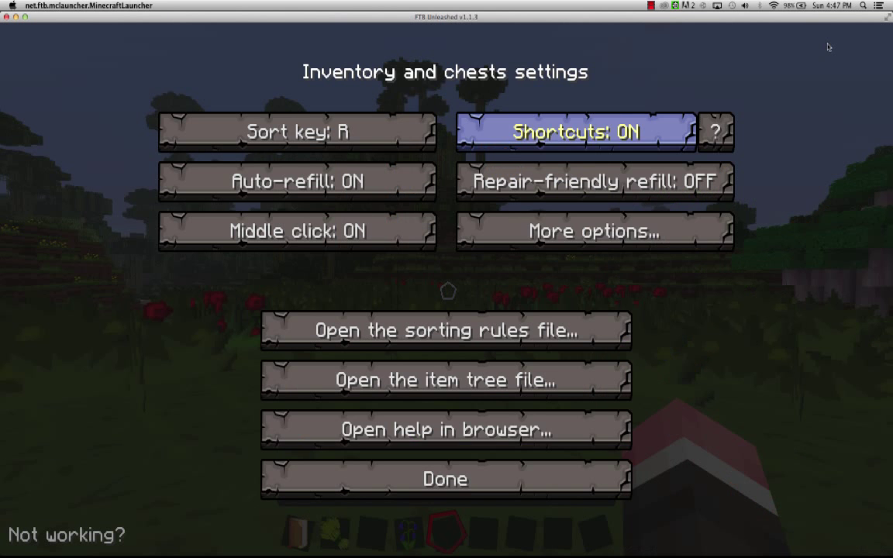
{"action": "left_click", "coordinate": [494, 475]}
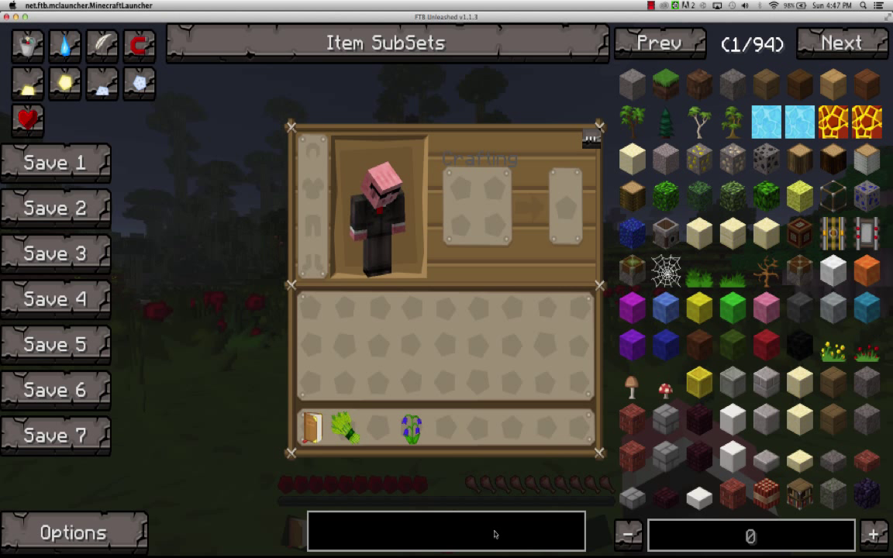
Search the item list for "je", "bet" and "batt" to examine the modded item textures, and leave the inventory
{"action": "left_click", "coordinate": [494, 533]}
{"action": "type", "text": "je"}
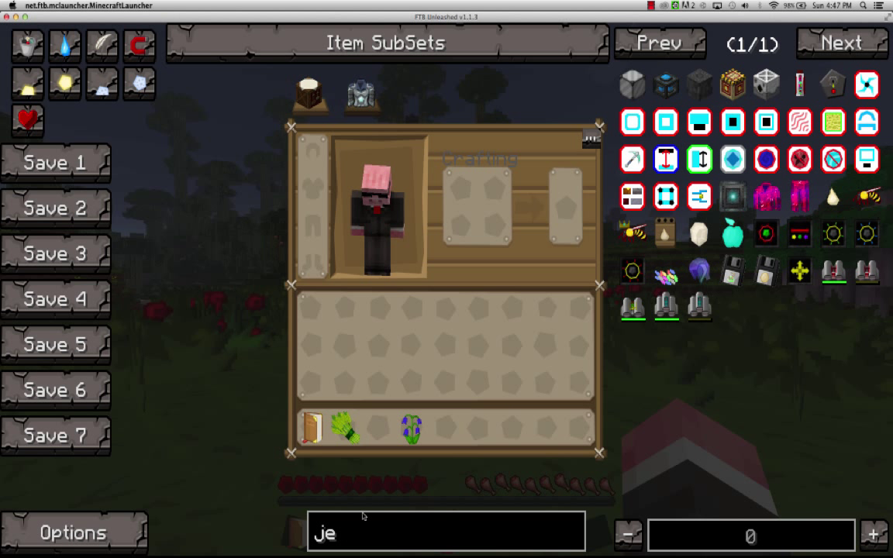
{"action": "key", "text": "BackSpace"}
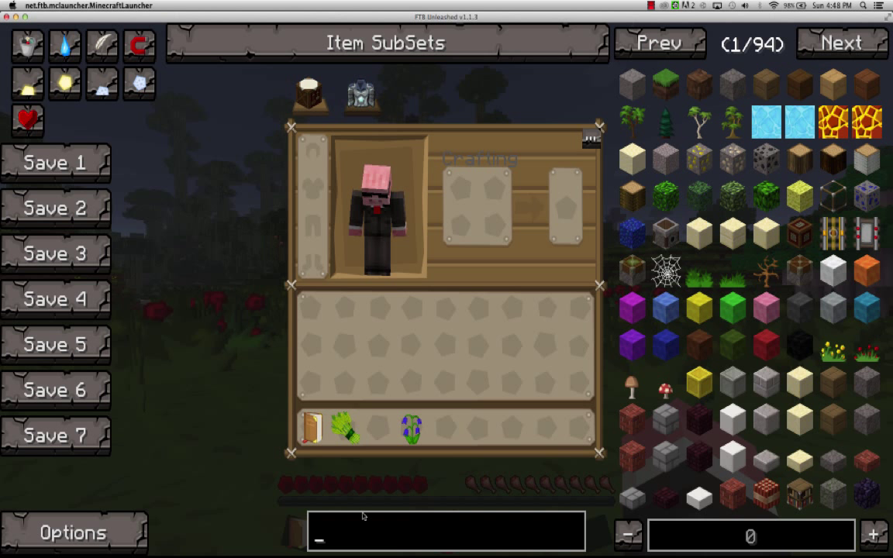
{"action": "type", "text": "bet"}
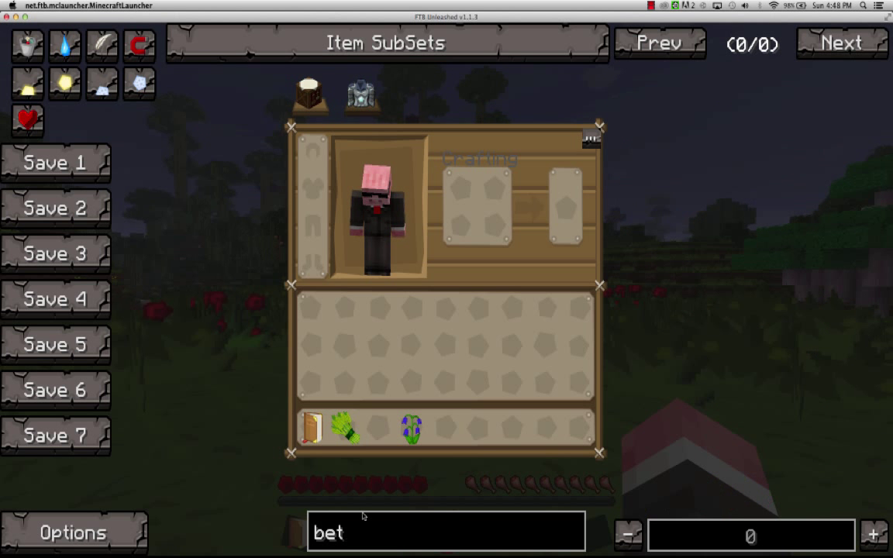
{"action": "key", "text": "BackSpace"}
{"action": "type", "text": "u"}
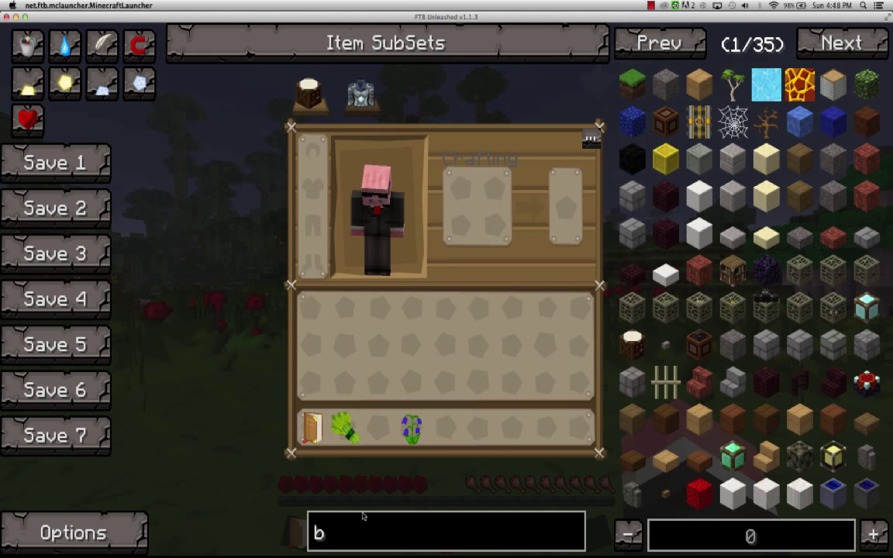
{"action": "type", "text": "att"}
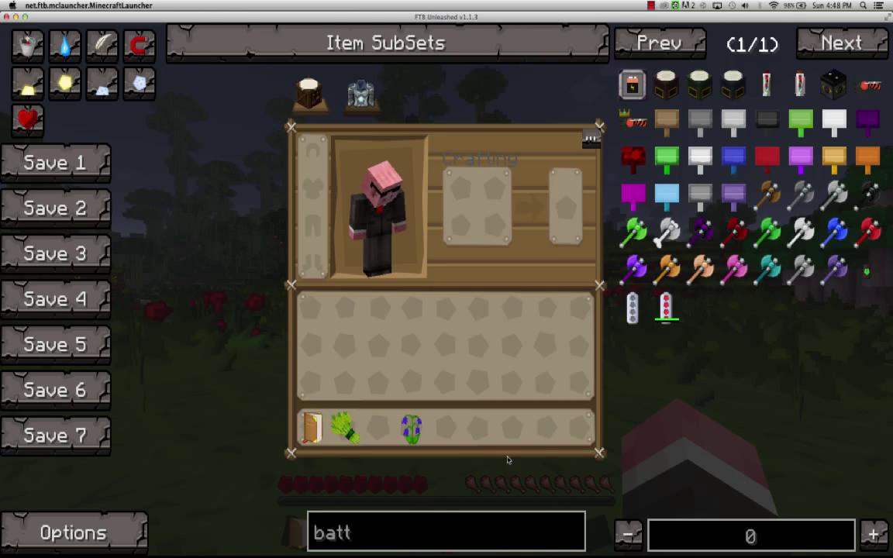
{"action": "key", "text": "Escape"}
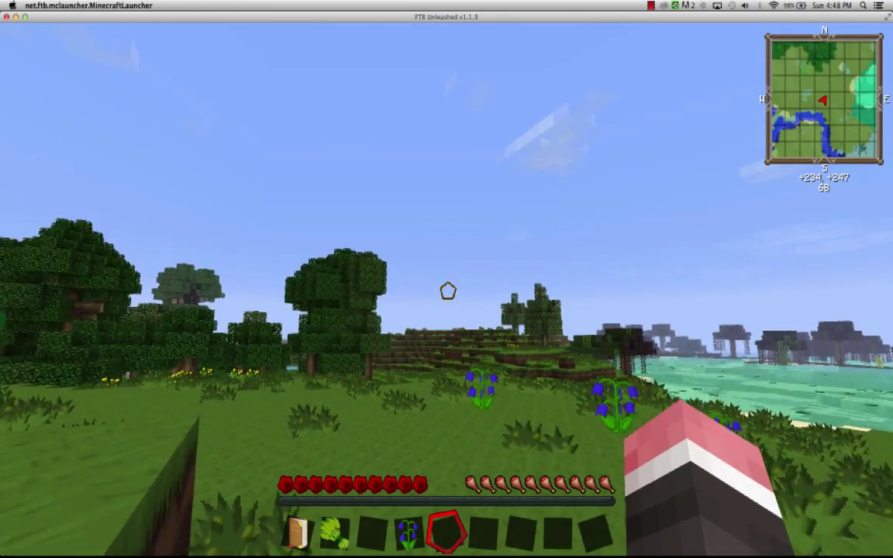
Walk a loop through the grassland and over the rose-covered ledge back to the chest to examine the terrain and tree textures
{"action": "key", "text": "w"}
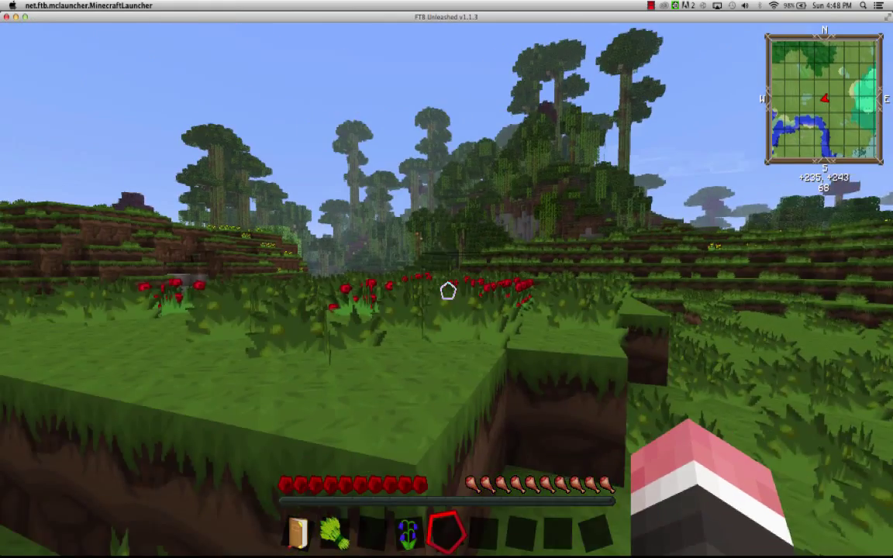
{"action": "key", "text": "w"}
{"action": "key", "text": "w"}
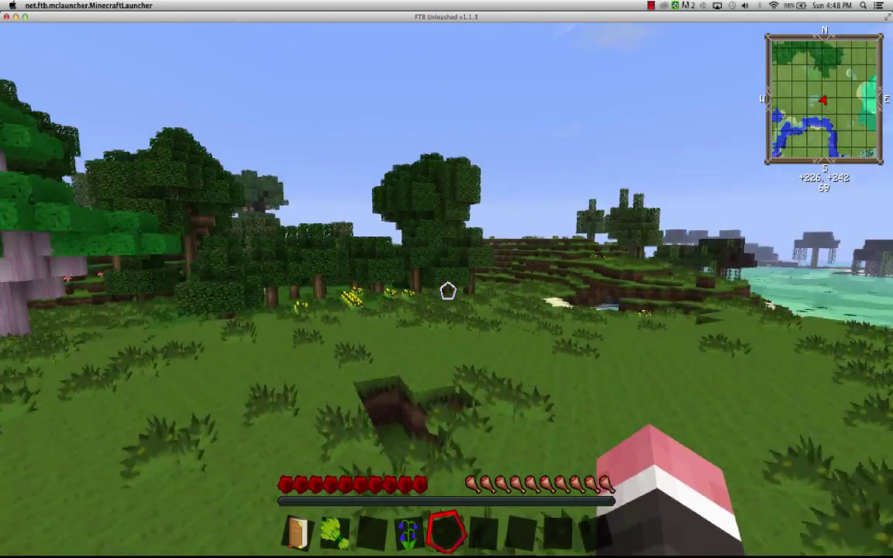
{"action": "key", "text": "w"}
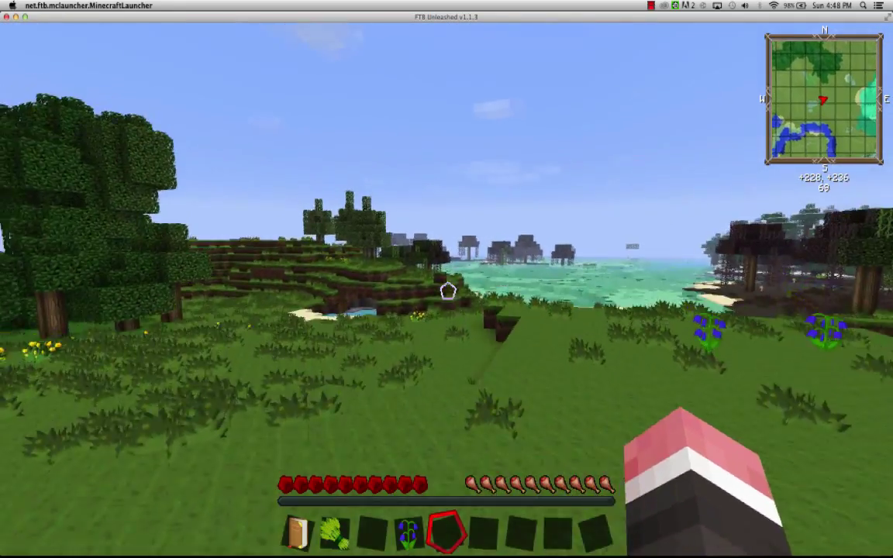
{"action": "key", "text": "w"}
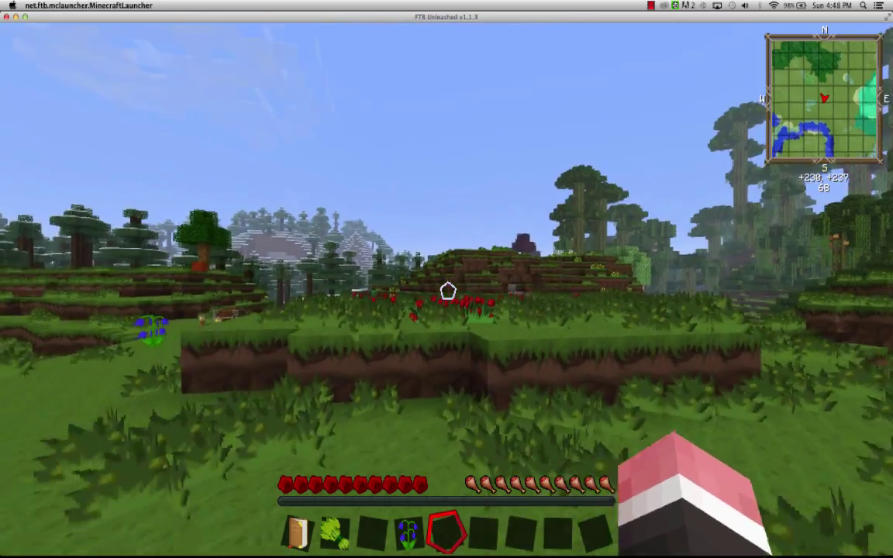
{"action": "key", "text": "w"}
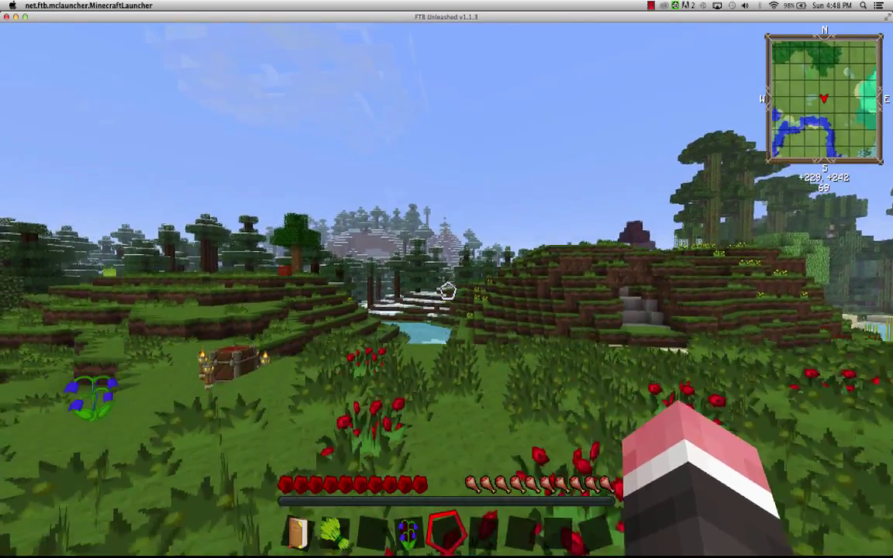
{"action": "key", "text": "w"}
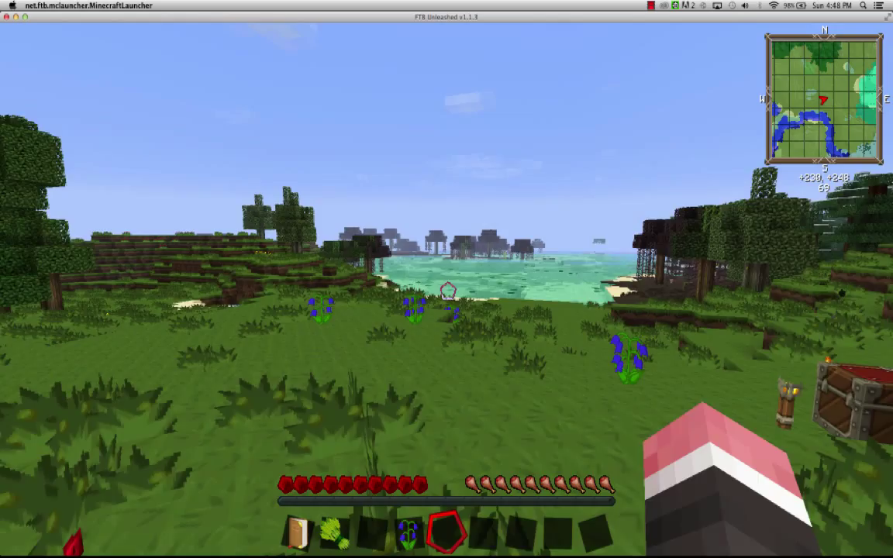
Walk past the blue flowers toward the lake, turn back toward the chest, and pause the game
{"action": "key", "text": "w"}
{"action": "key", "text": "w"}
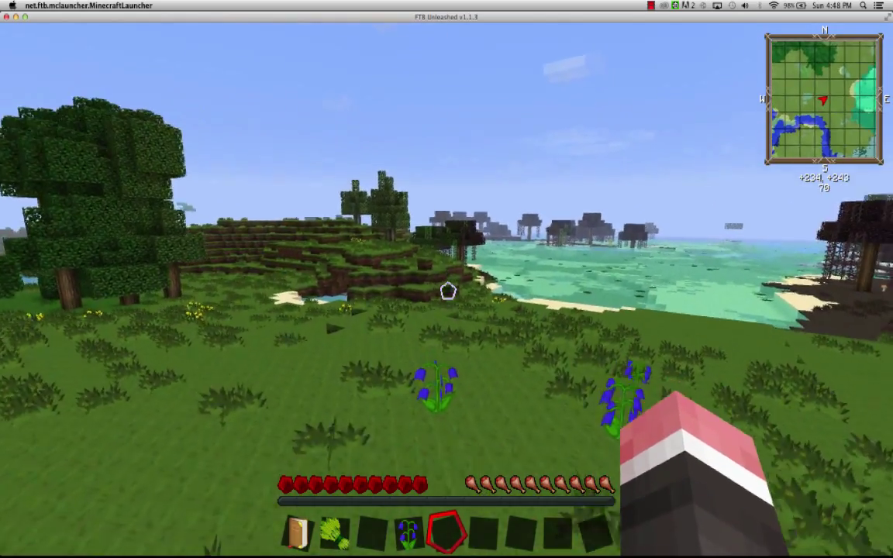
{"action": "key", "text": "w"}
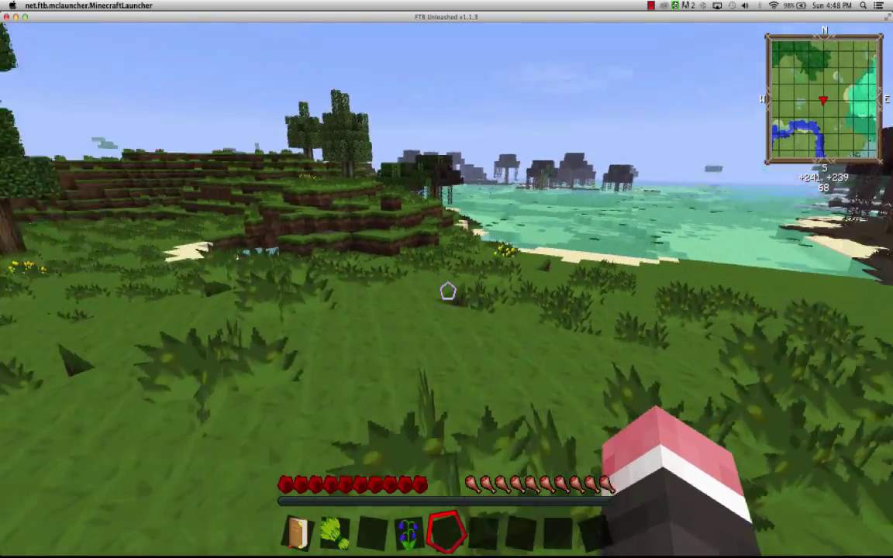
{"action": "key", "text": "w"}
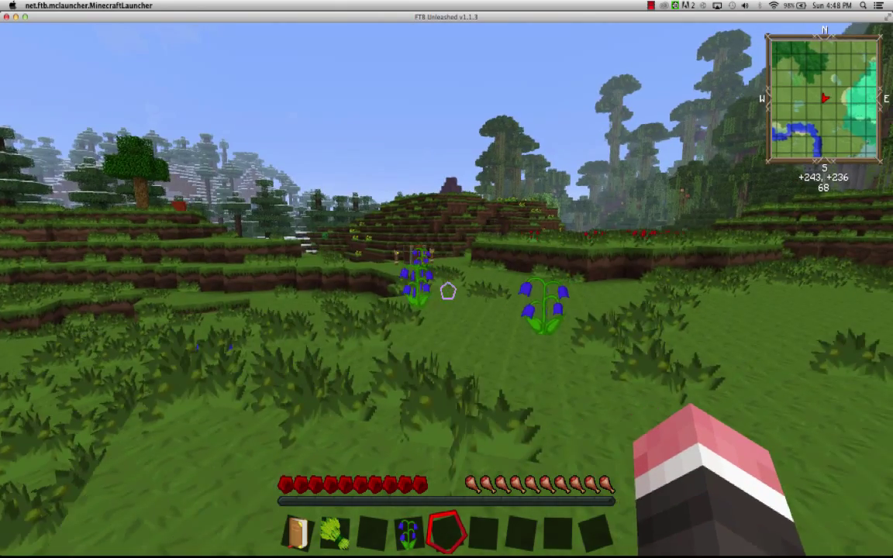
{"action": "key", "text": "w"}
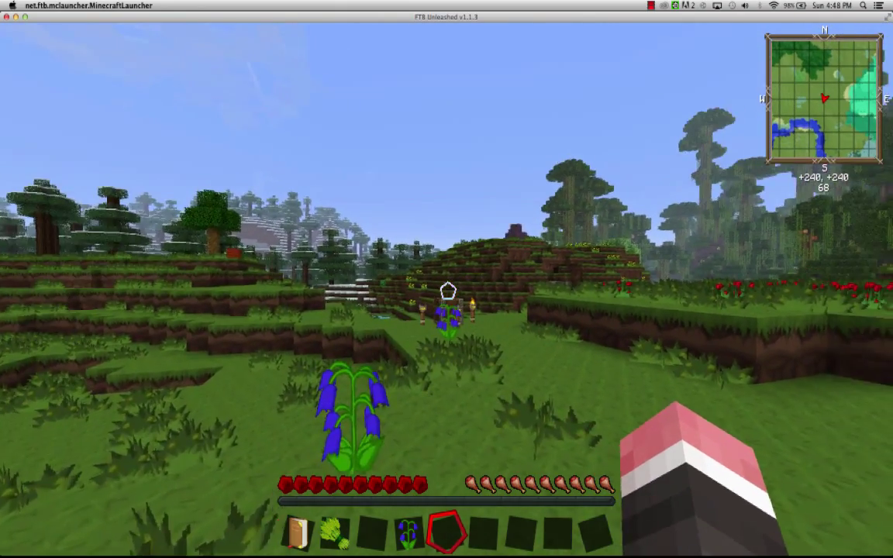
{"action": "key", "text": "Escape"}
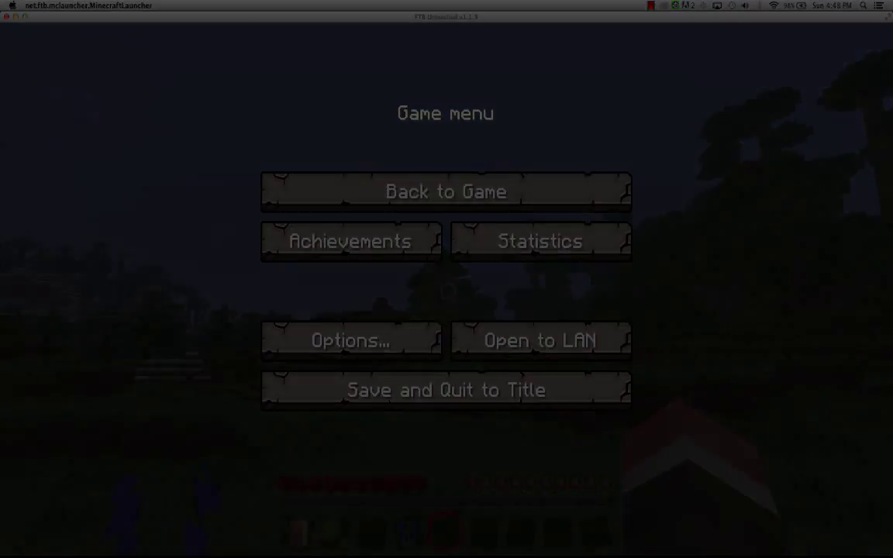